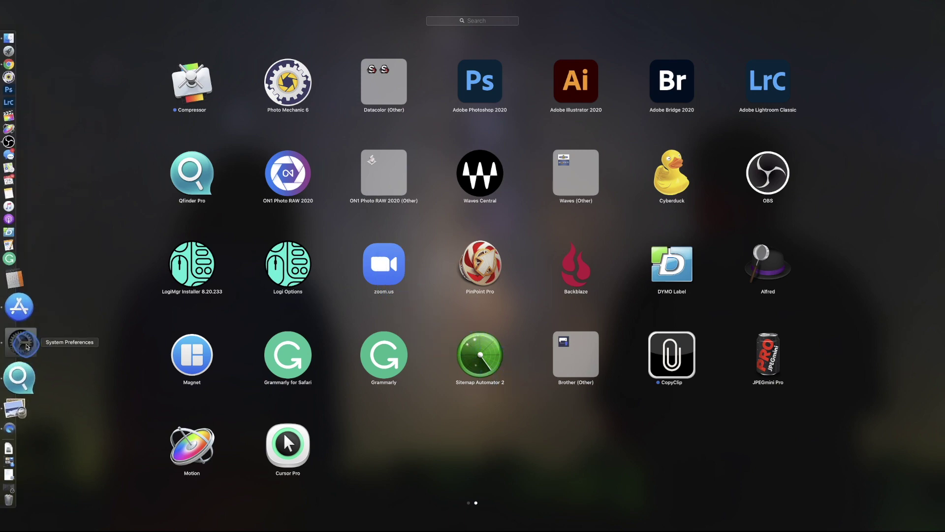
Open the Dock settings in System Preferences
{"action": "left_click", "coordinate": [23, 345]}
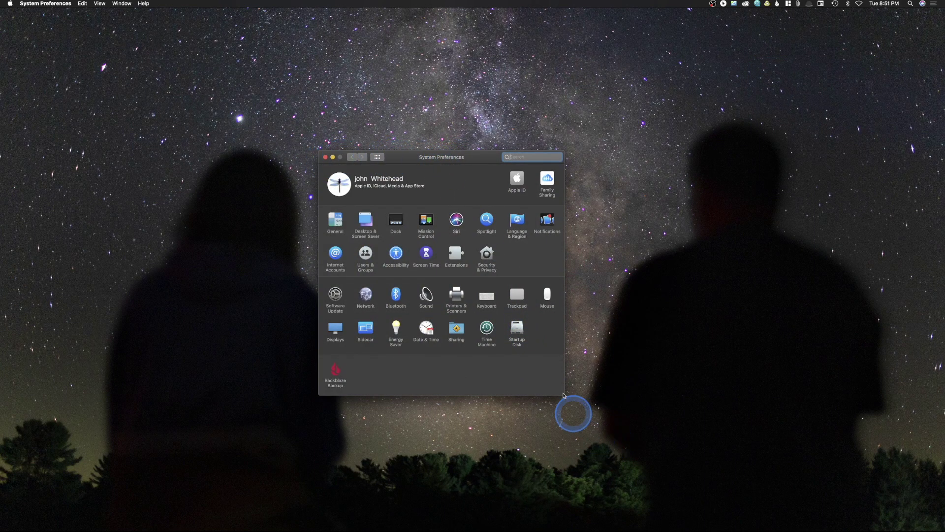
{"action": "mouse_move", "coordinate": [463, 158]}
{"action": "left_mouse_down"}
{"action": "mouse_move", "coordinate": [450, 131]}
{"action": "mouse_move", "coordinate": [467, 151]}
{"action": "left_mouse_up"}
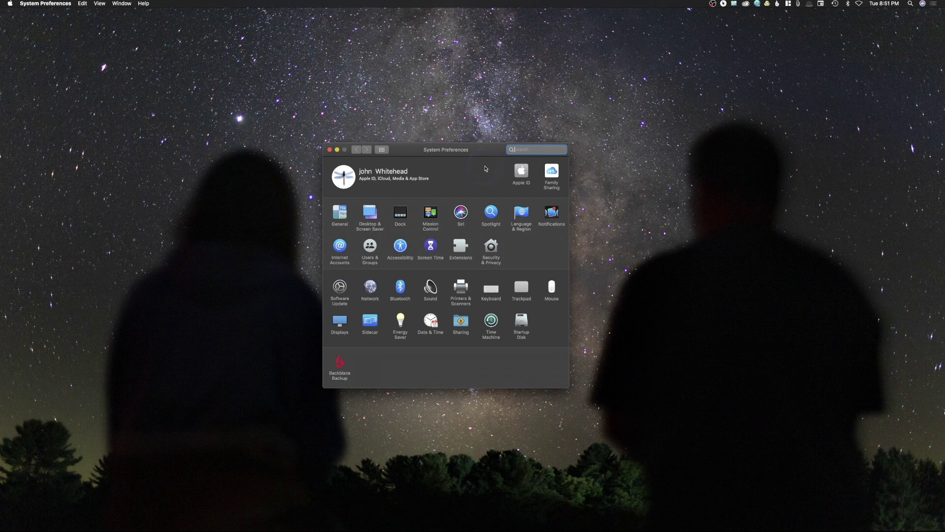
{"action": "mouse_move", "coordinate": [2, 268]}
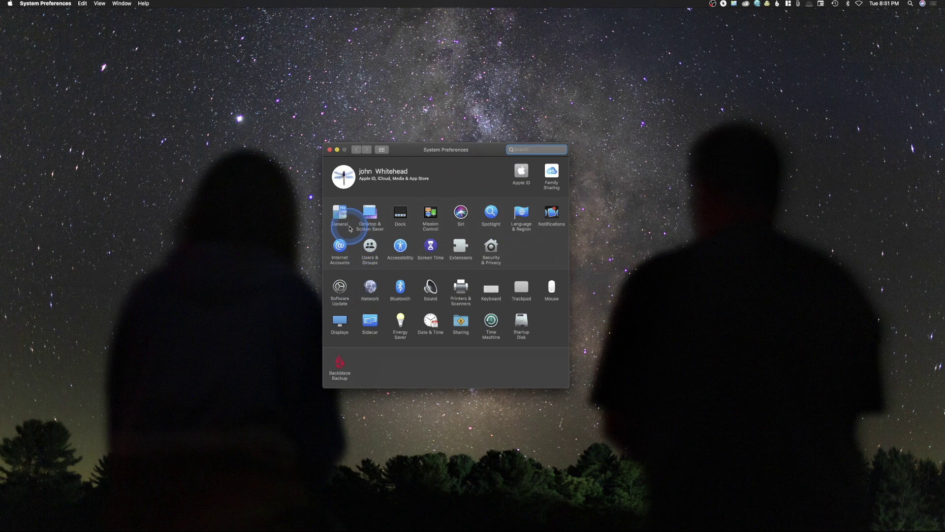
{"action": "left_click", "coordinate": [400, 218]}
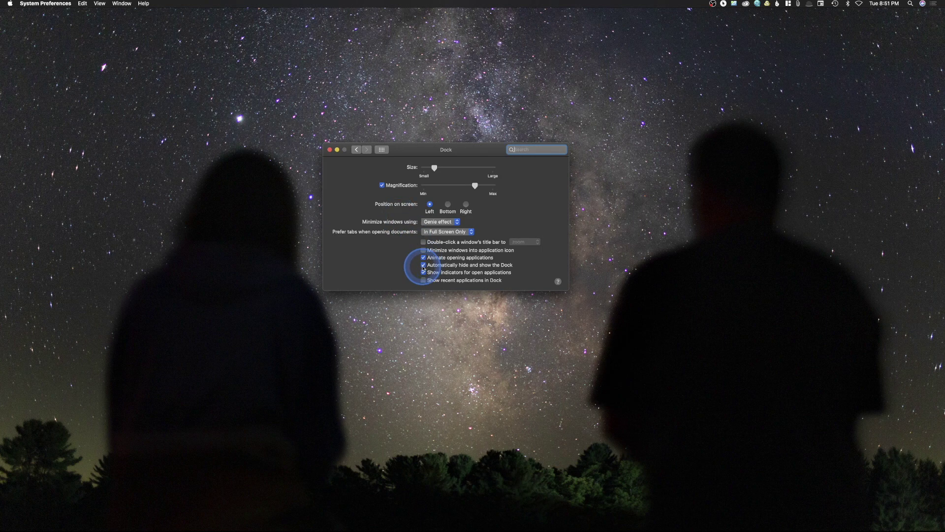
Try the Dock without automatic hiding and at its smallest size, and restore both settings
{"action": "left_click", "coordinate": [424, 266]}
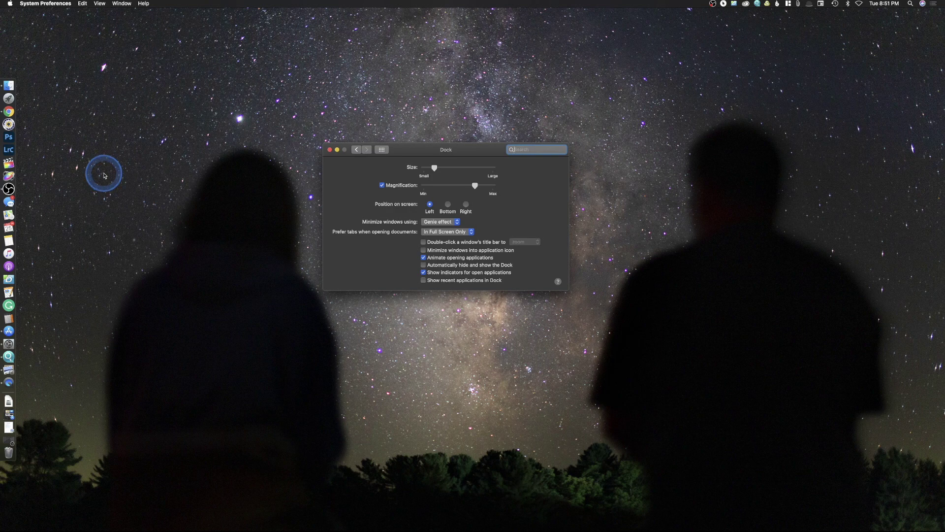
{"action": "left_click", "coordinate": [382, 186]}
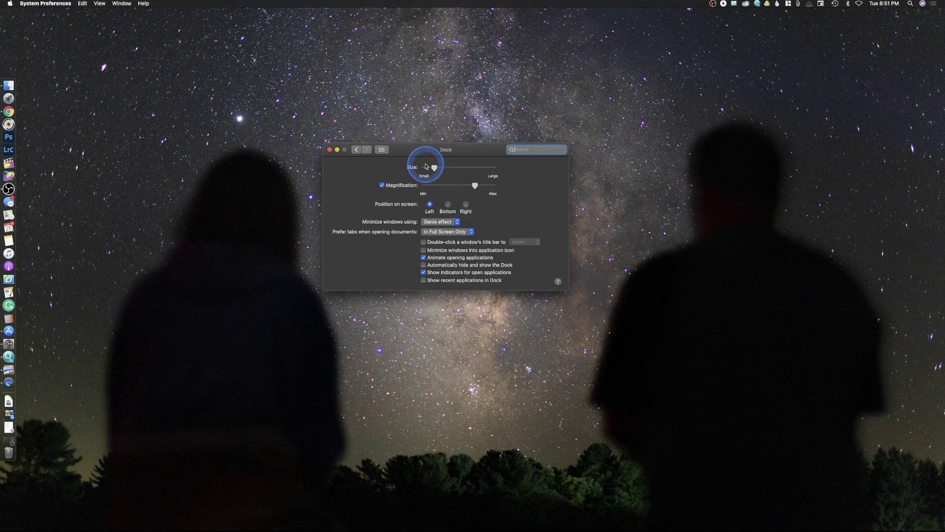
{"action": "left_click_drag", "start_coordinate": [436, 168], "coordinate": [423, 168]}
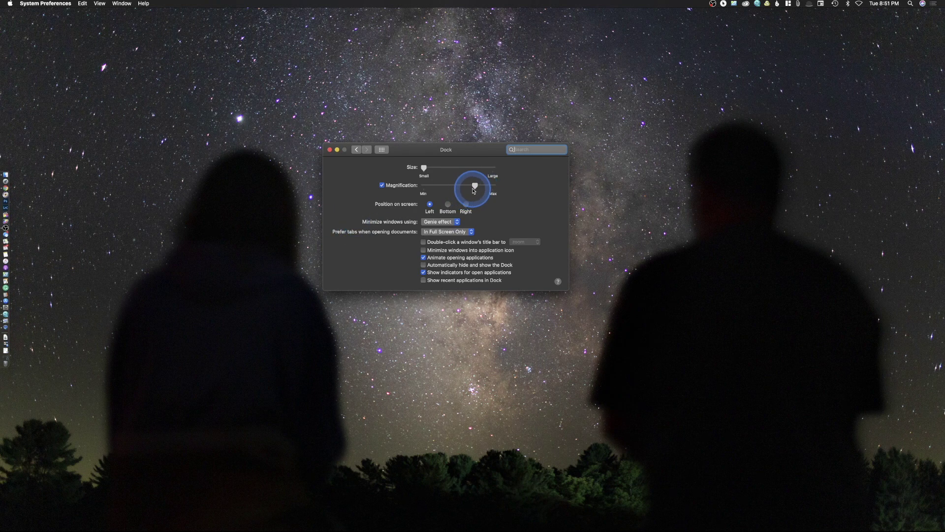
{"action": "left_click_drag", "start_coordinate": [424, 175], "coordinate": [436, 173]}
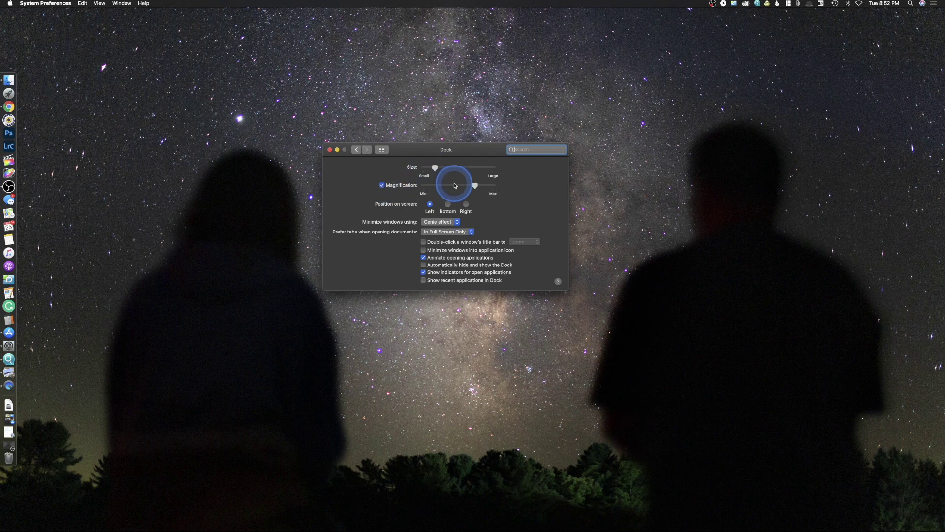
{"action": "left_click", "coordinate": [423, 266]}
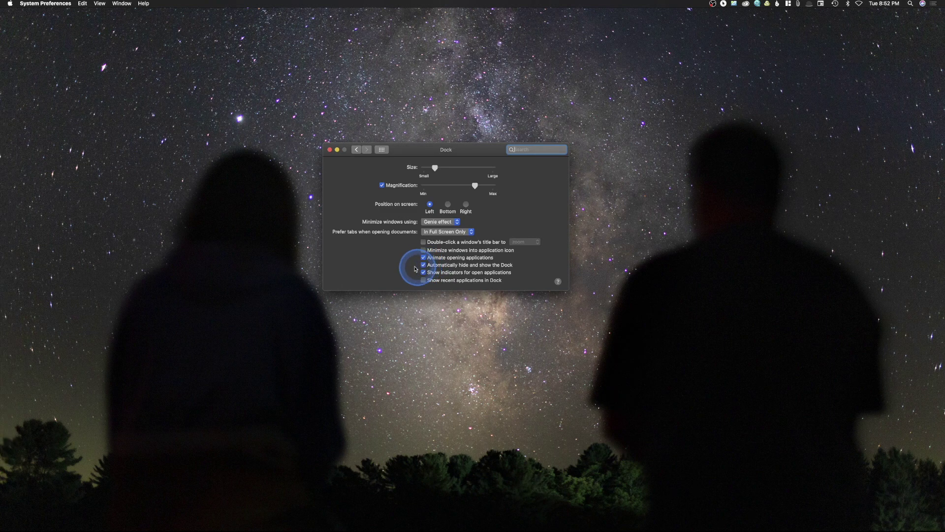
{"action": "mouse_move", "coordinate": [1, 338]}
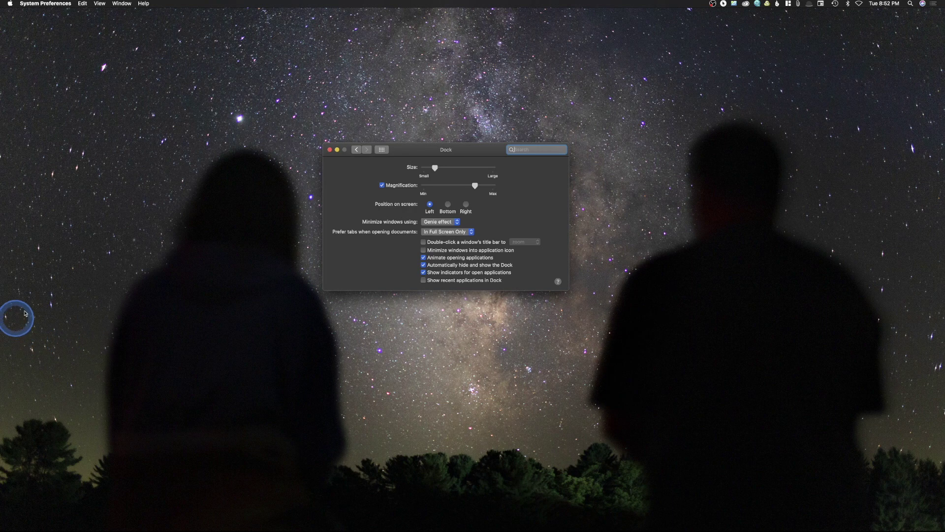
{"action": "mouse_move", "coordinate": [1, 298]}
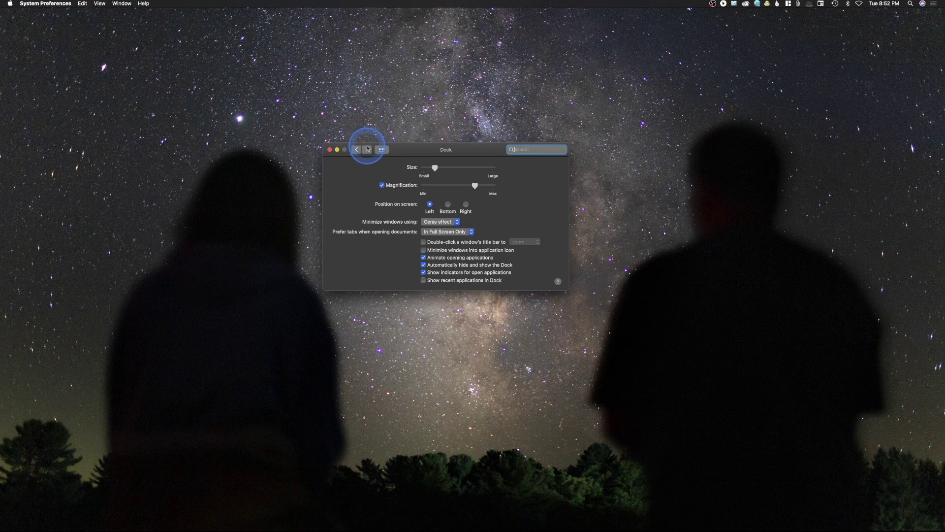
Look over the appearance options in the General preferences and return to the full preference overview
{"action": "left_click", "coordinate": [383, 149]}
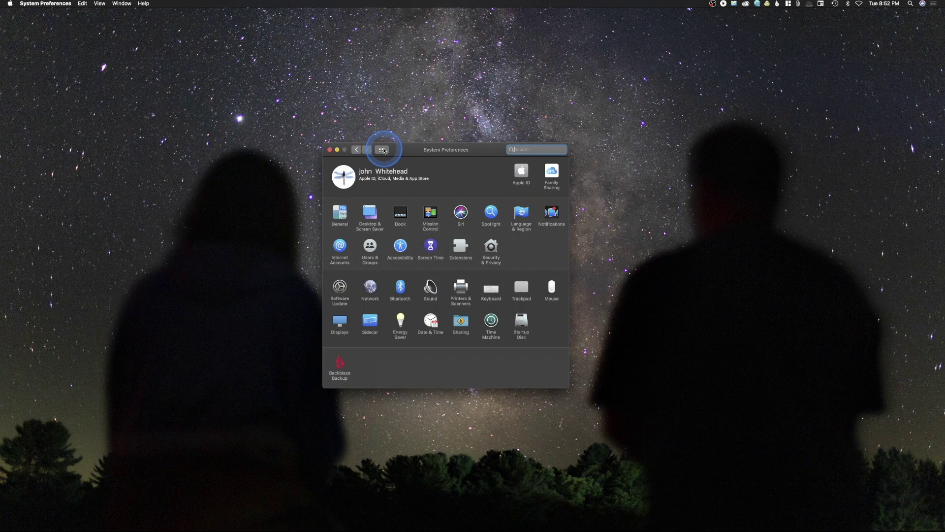
{"action": "left_click", "coordinate": [337, 217]}
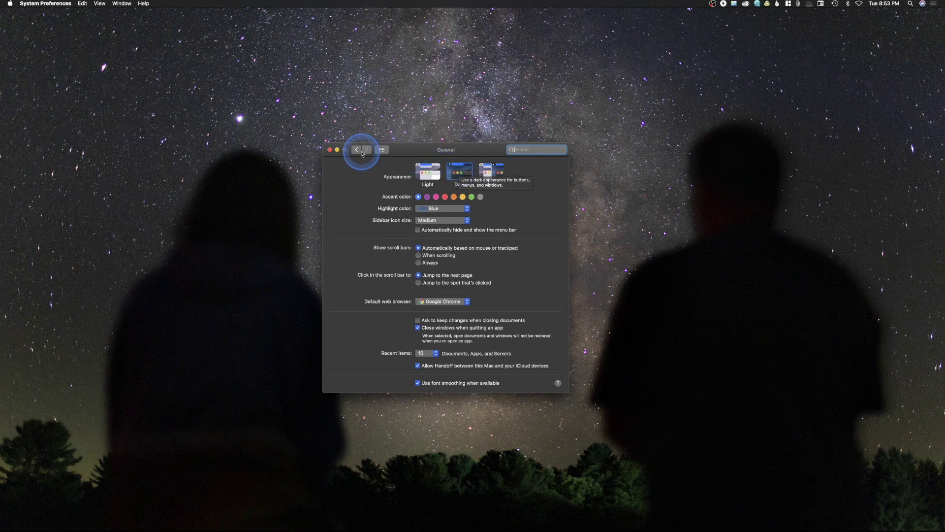
{"action": "left_click", "coordinate": [381, 149]}
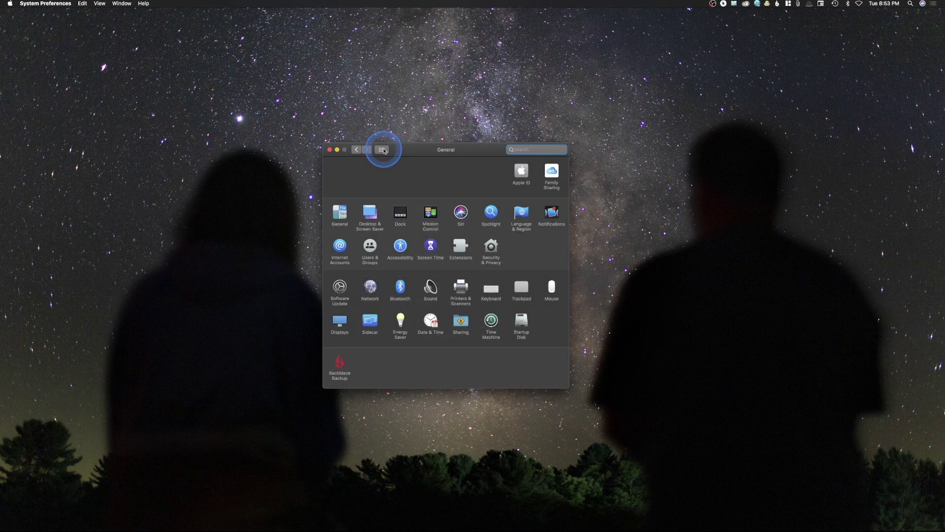
Examine the keyboard and mouse shortcut choices for Mission Control and Show Desktop in the Mission Control preferences
{"action": "left_click", "coordinate": [430, 213]}
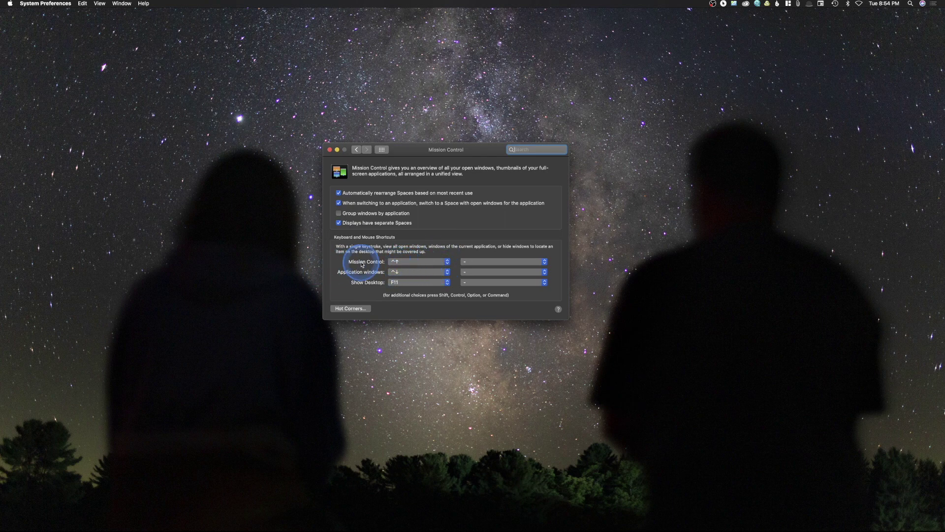
{"action": "left_click", "coordinate": [418, 263]}
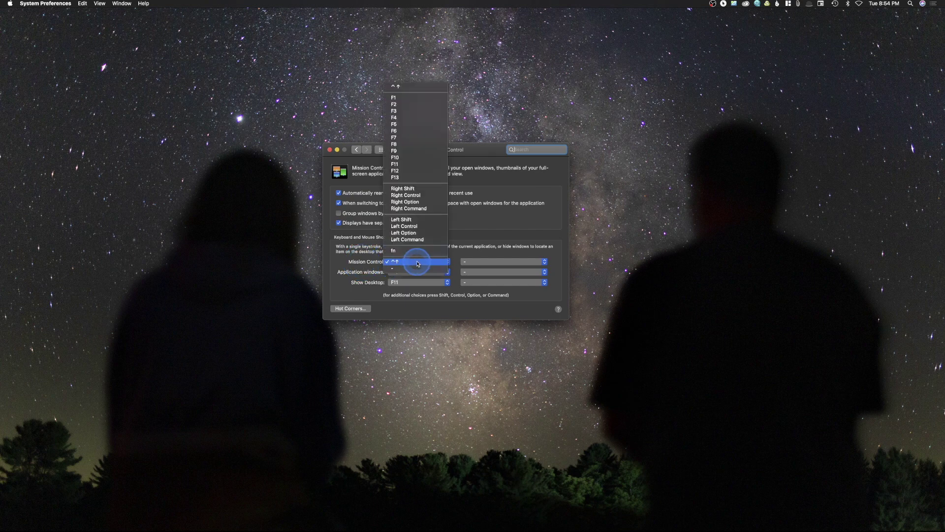
{"action": "left_click", "coordinate": [417, 264]}
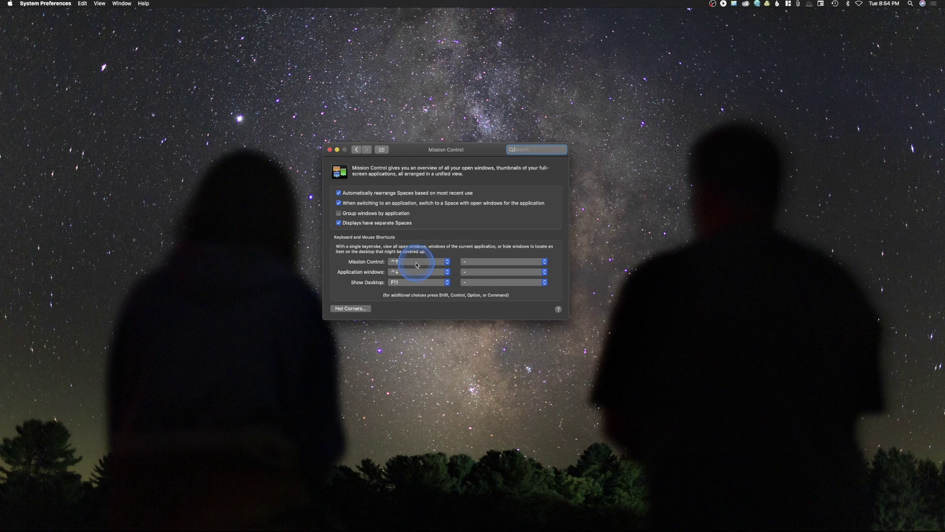
{"action": "left_click", "coordinate": [433, 282]}
{"action": "left_click", "coordinate": [433, 282]}
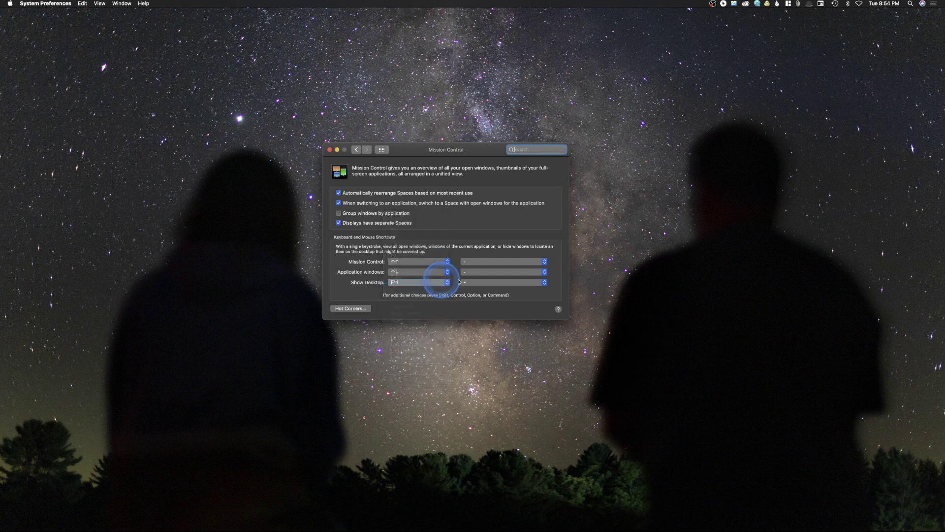
{"action": "left_click", "coordinate": [505, 282]}
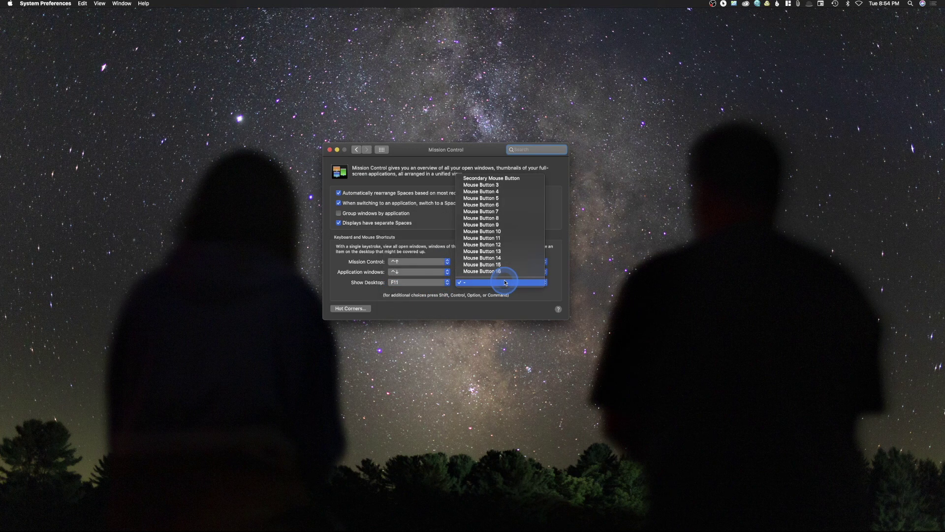
{"action": "left_click", "coordinate": [505, 282]}
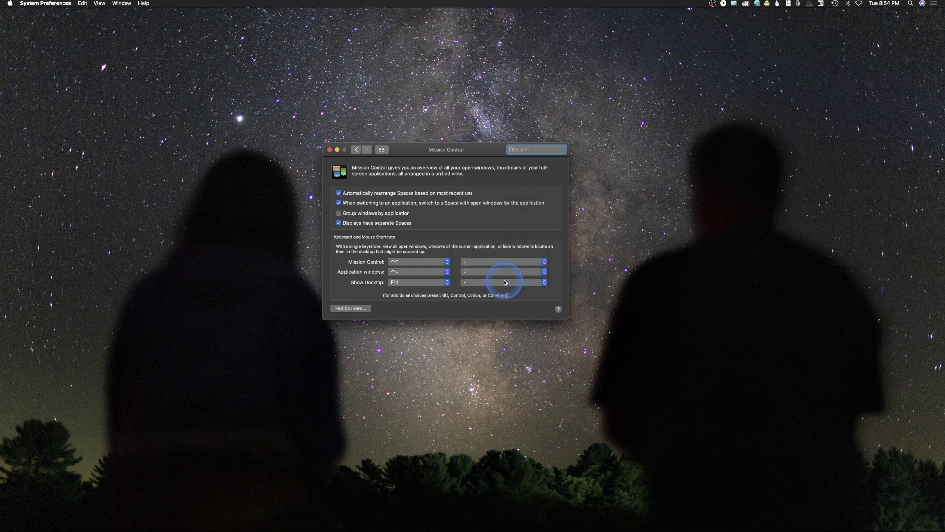
Open the Hot Corners settings and review the lower-left corner's action choices, keeping Application Windows
{"action": "left_click", "coordinate": [350, 309]}
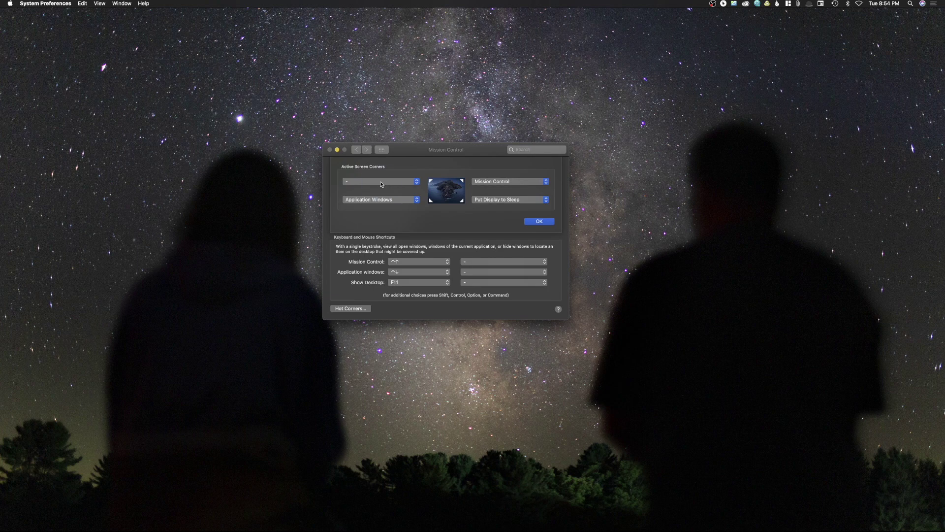
{"action": "left_click", "coordinate": [385, 200]}
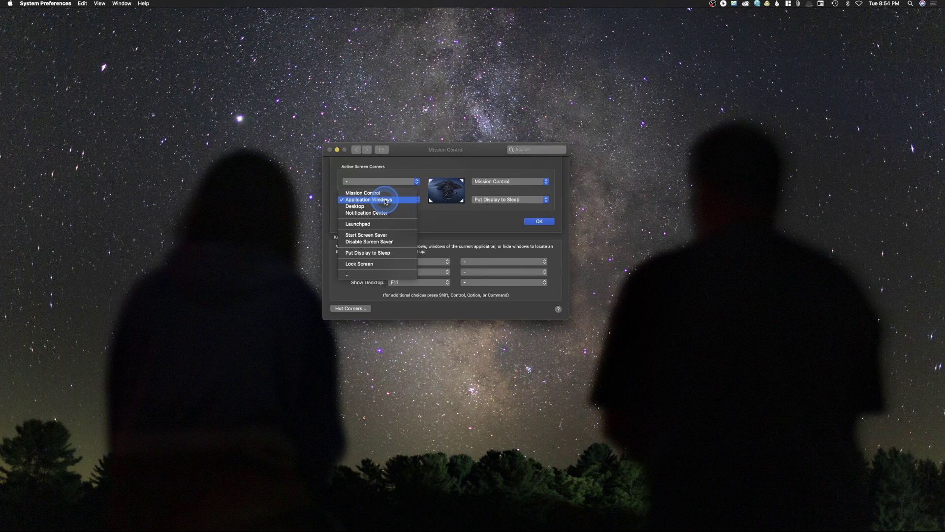
{"action": "left_click", "coordinate": [394, 275]}
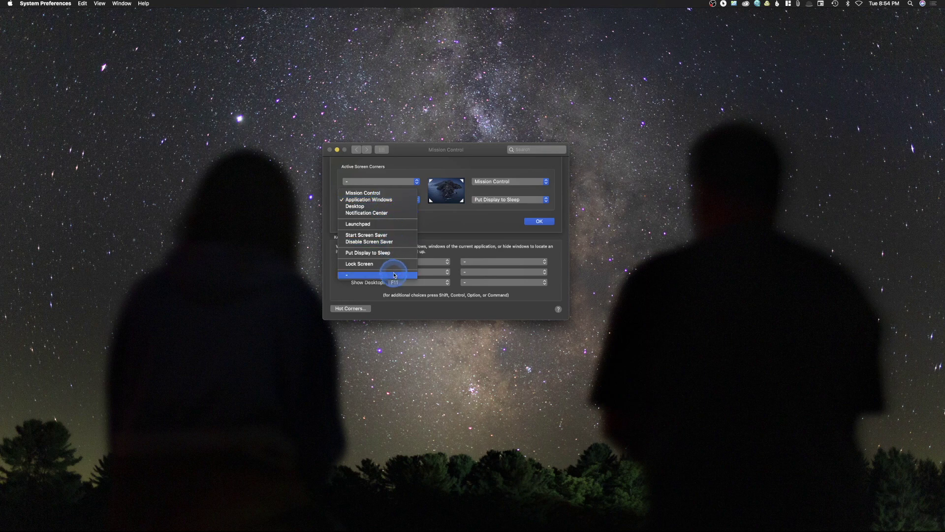
{"action": "left_click", "coordinate": [379, 199]}
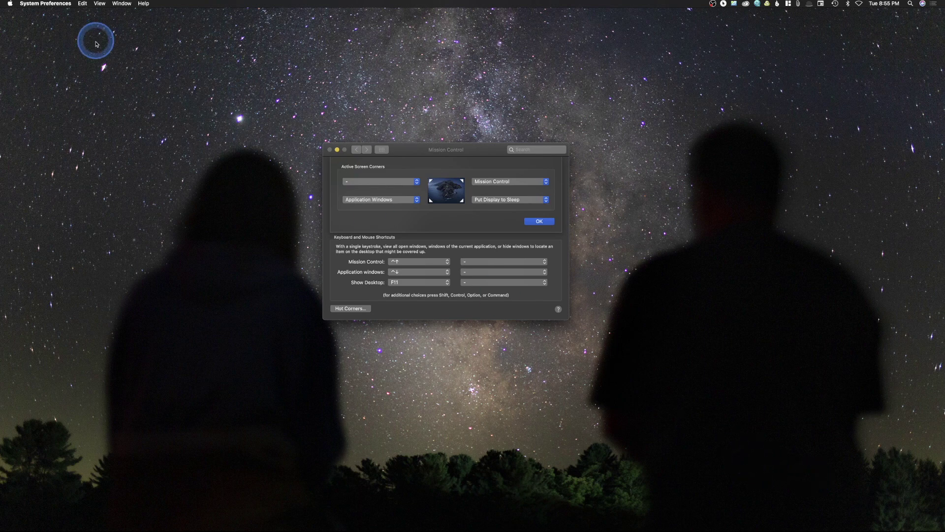
{"action": "left_click", "coordinate": [33, 38]}
{"action": "left_click", "coordinate": [28, 4]}
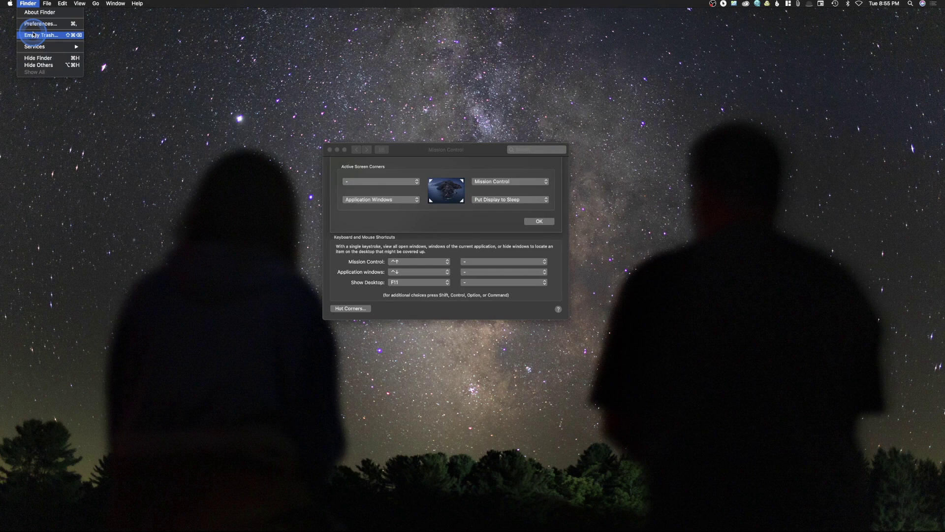
{"action": "left_click", "coordinate": [10, 3]}
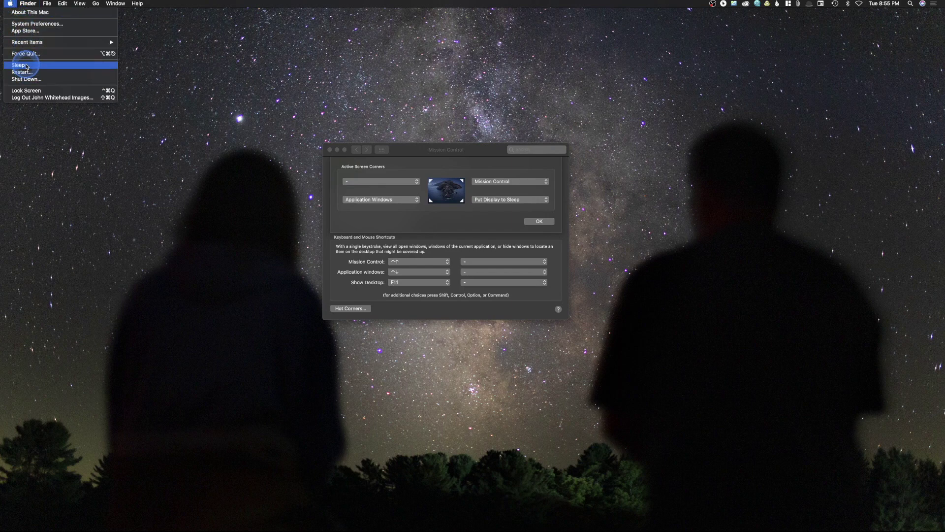
{"action": "left_click", "coordinate": [331, 69]}
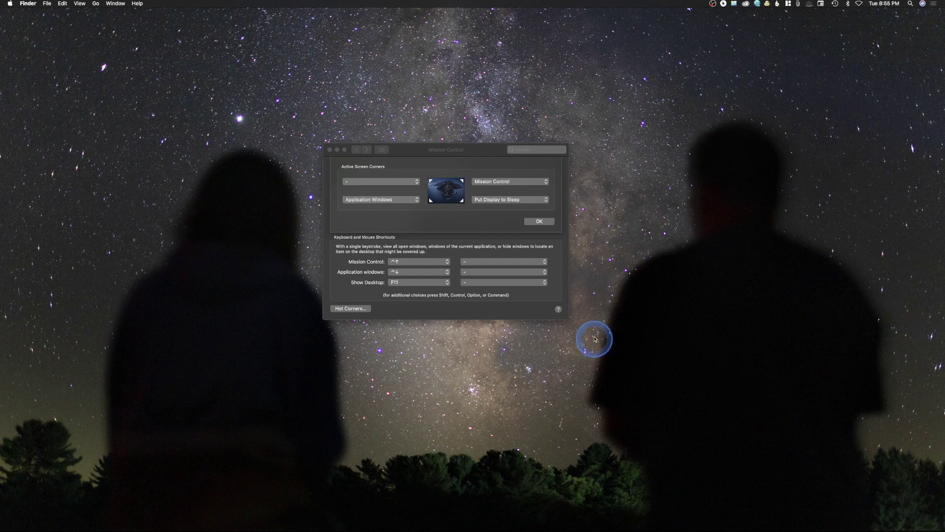
Restore the minimized mac terminal commands document and App Store windows, and switch between open windows with the Mission Control hot corner
{"action": "mouse_move", "coordinate": [2, 433]}
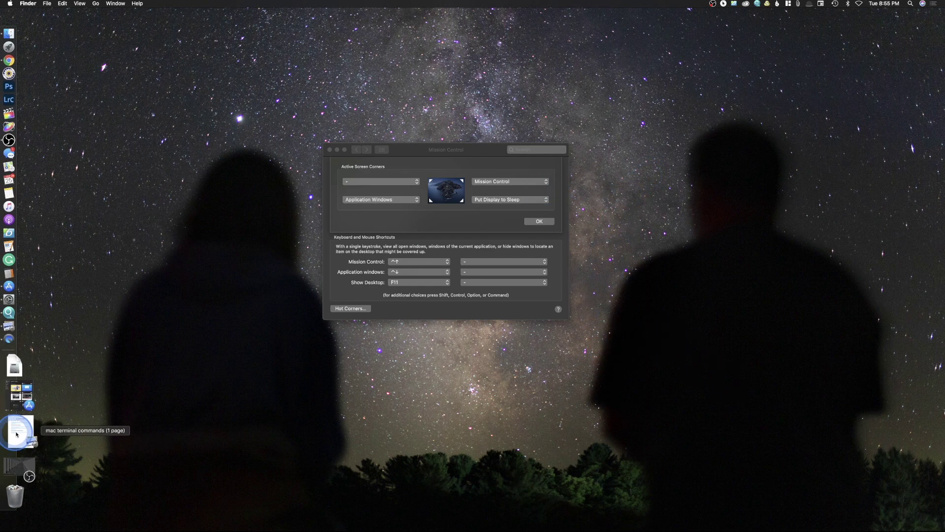
{"action": "left_click", "coordinate": [16, 434]}
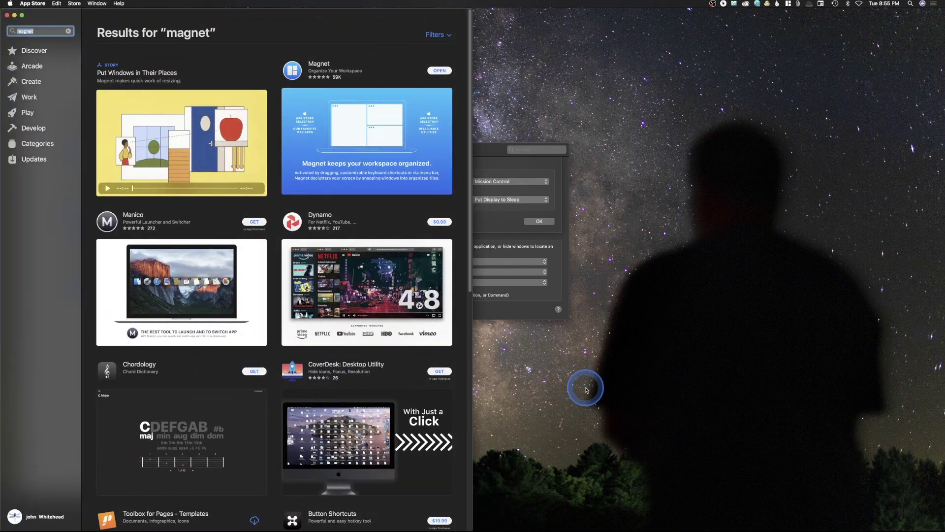
{"action": "mouse_move", "coordinate": [944, 0]}
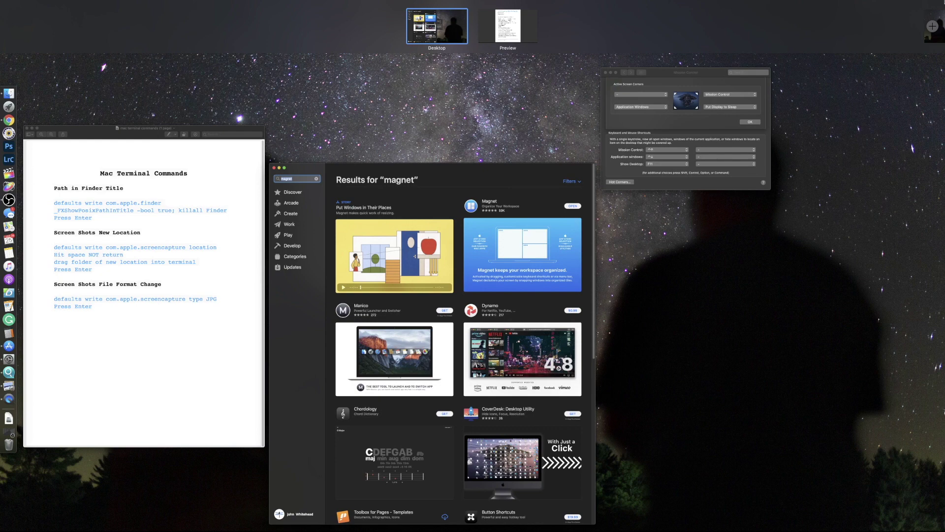
{"action": "left_click", "coordinate": [227, 243]}
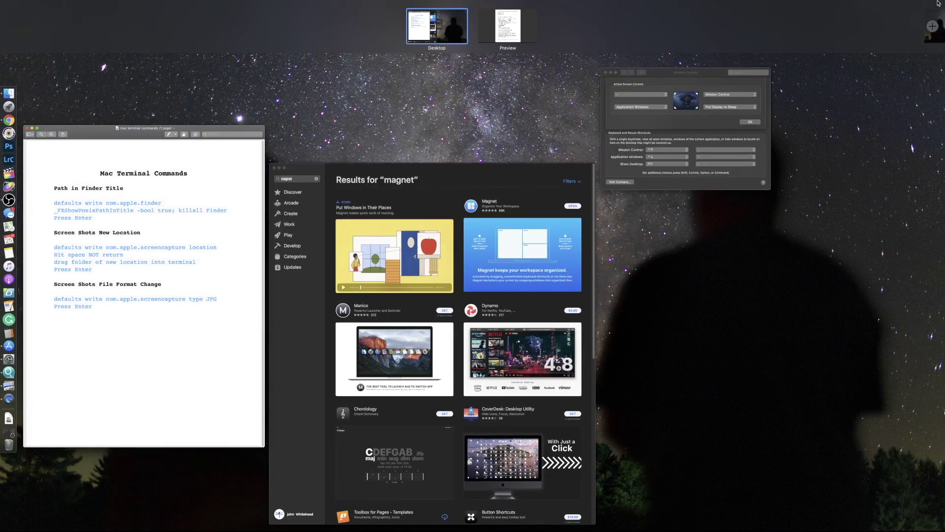
{"action": "left_click", "coordinate": [516, 168]}
{"action": "mouse_move", "coordinate": [943, 2]}
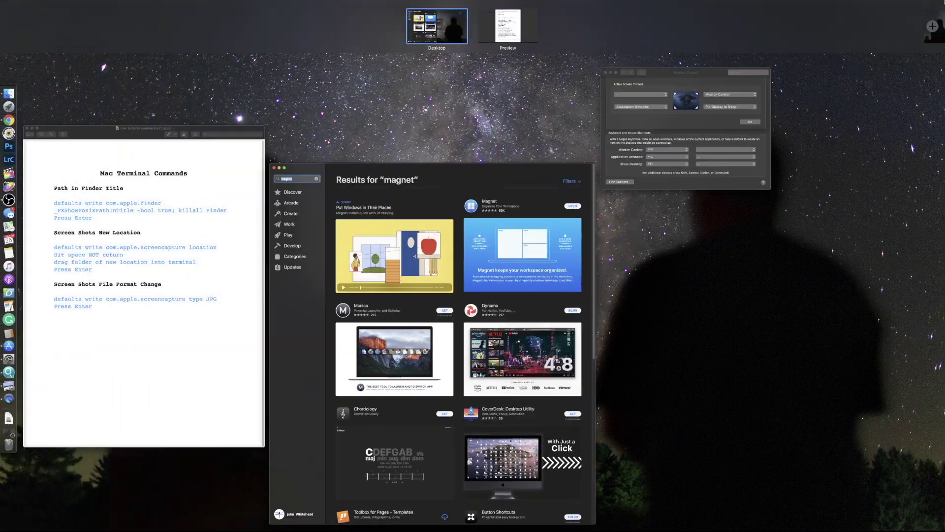
{"action": "left_click", "coordinate": [695, 73]}
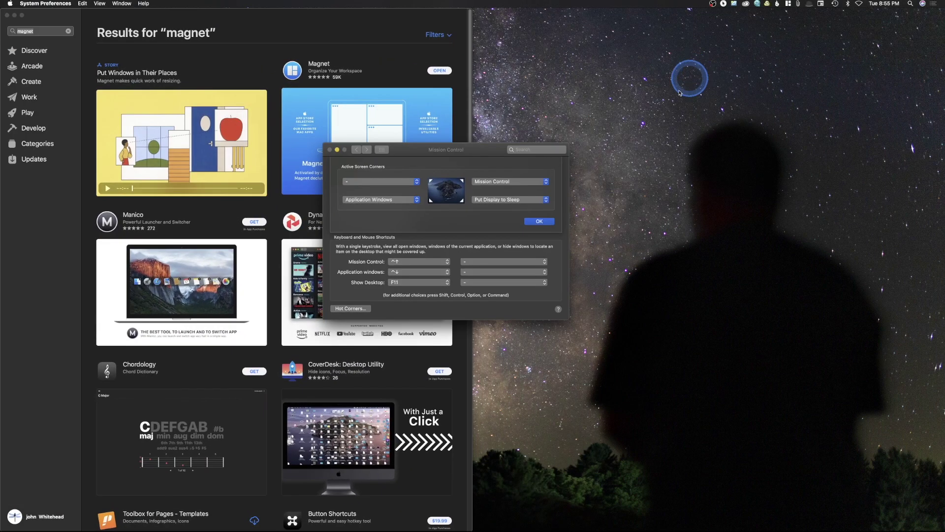
Show only the System Preferences windows with the Application Windows view and return to the desktop
{"action": "key", "text": "ctrl+Up"}
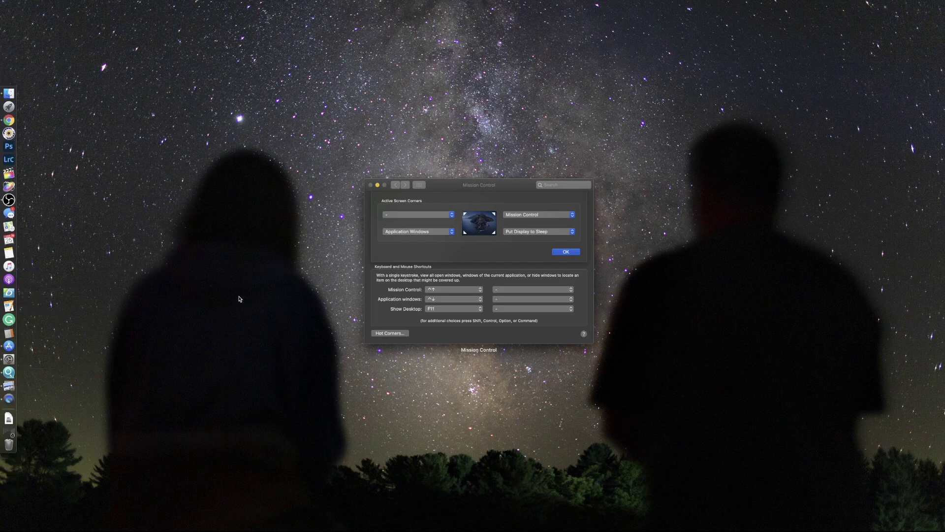
{"action": "left_click", "coordinate": [374, 293]}
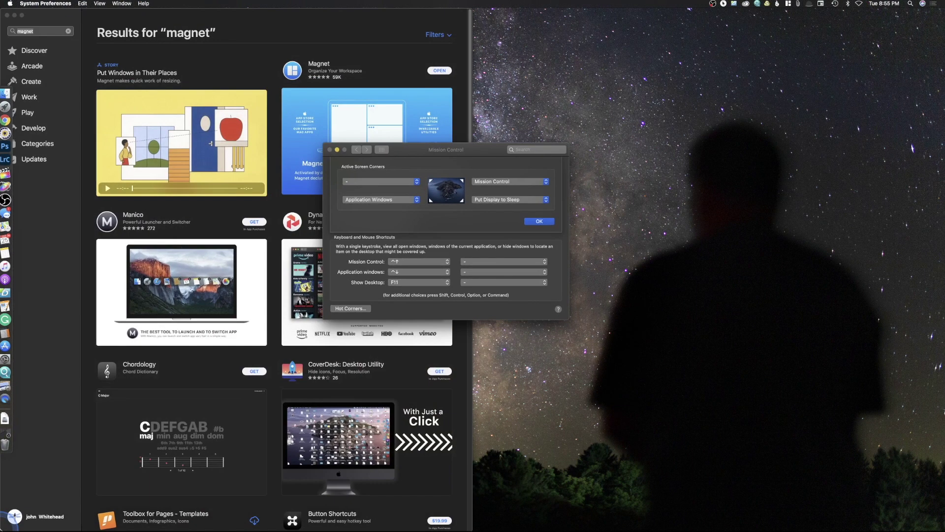
Show the System Preferences windows with the Application Windows hot corner, return to the window and accept the Hot Corners settings
{"action": "mouse_move", "coordinate": [1, 530]}
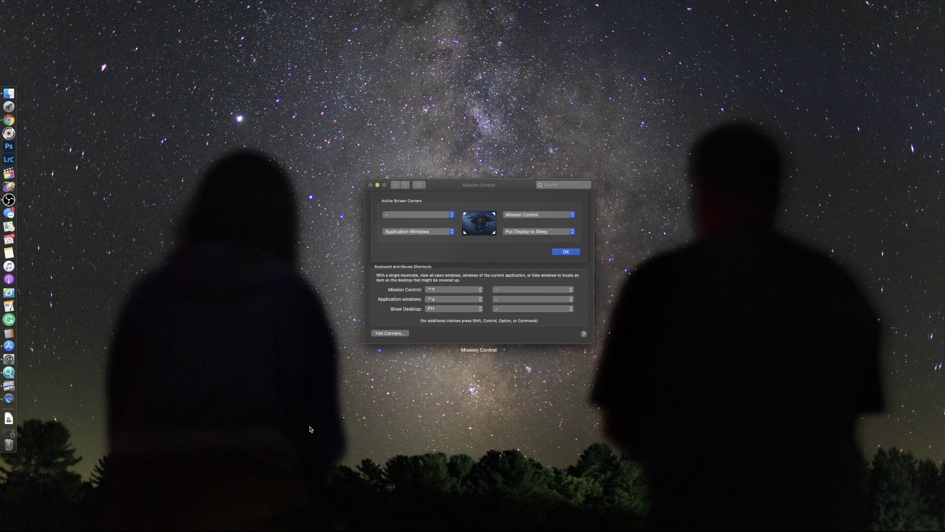
{"action": "left_click", "coordinate": [567, 253]}
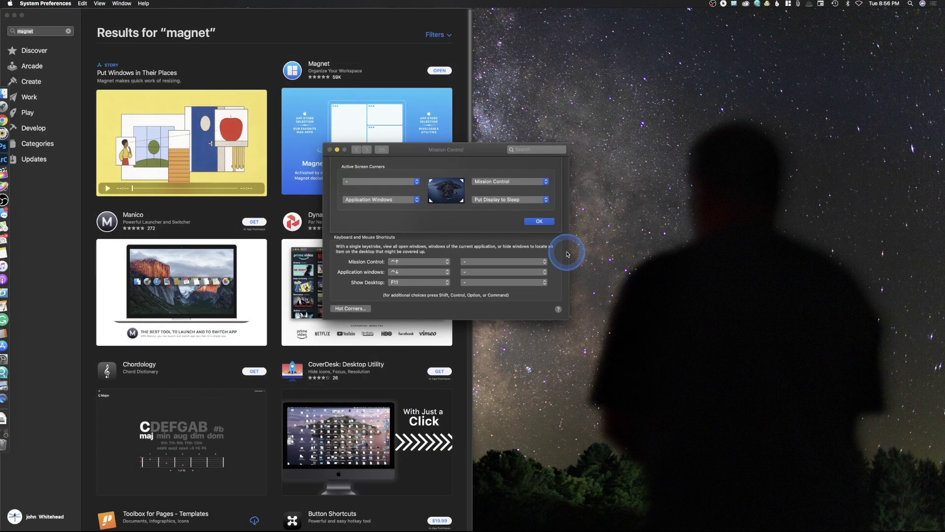
{"action": "left_click", "coordinate": [539, 221]}
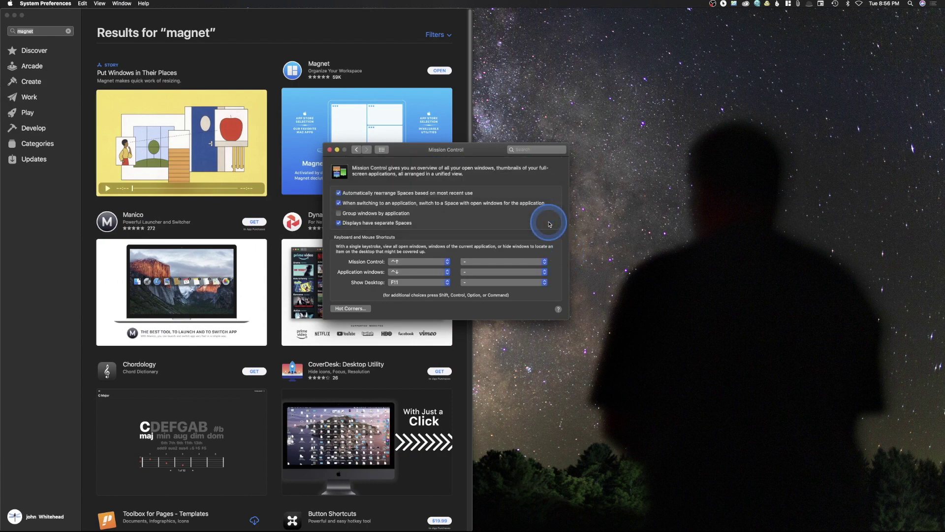
Open the Keyboard preferences and look at the keyboard and emoji viewer choices in the menu bar
{"action": "left_click", "coordinate": [382, 150]}
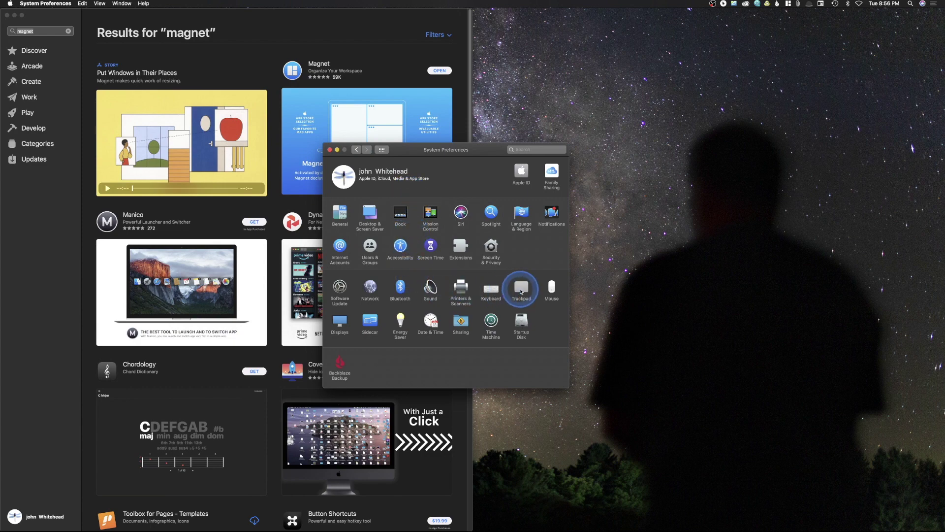
{"action": "left_click", "coordinate": [490, 289]}
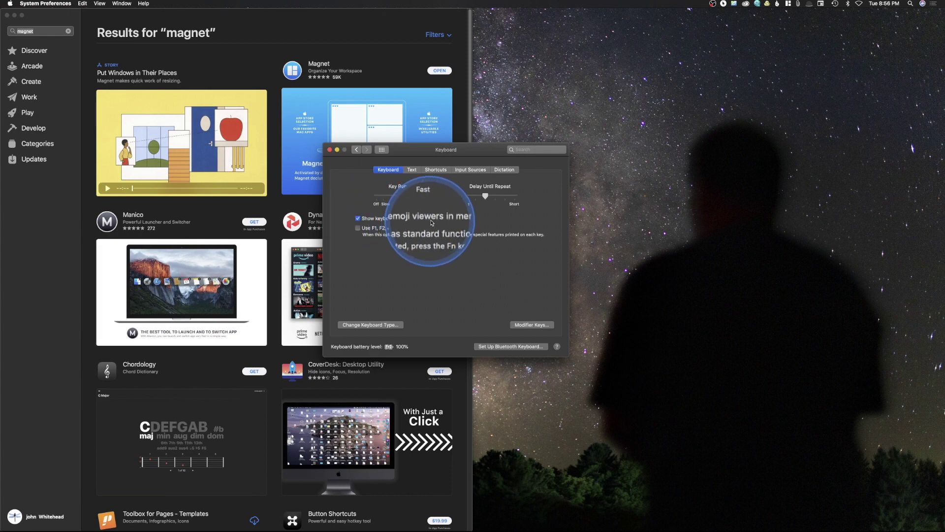
{"action": "left_click", "coordinate": [821, 4]}
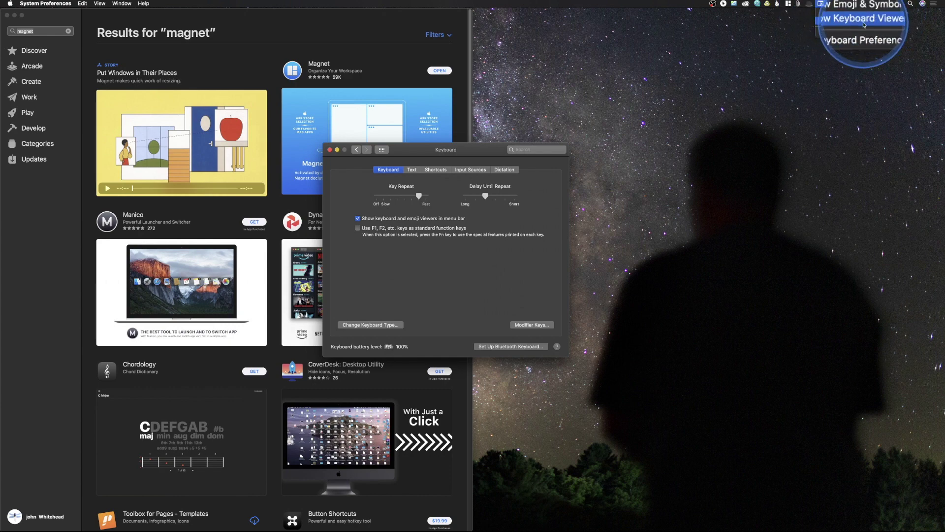
{"action": "left_click", "coordinate": [662, 118]}
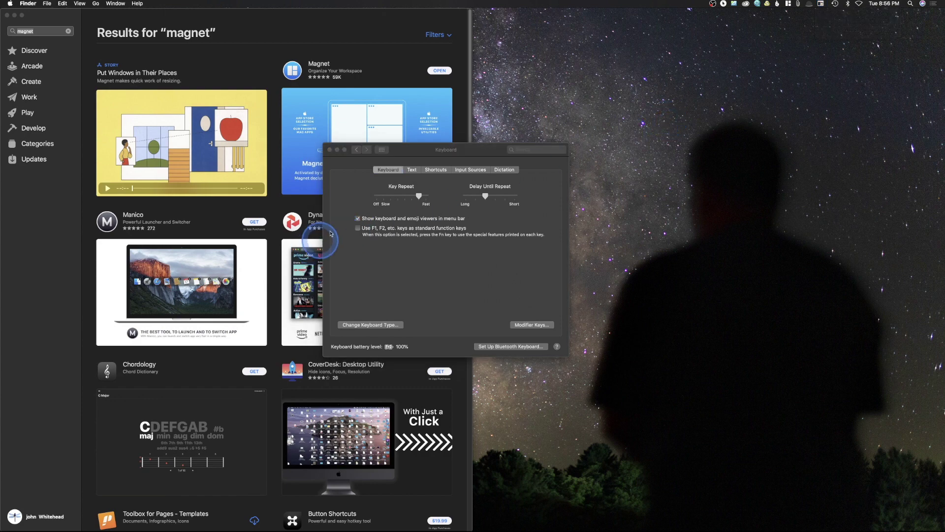
Turn showing keyboard and emoji viewers in the menu bar off and on again, and open the Keyboard Viewer
{"action": "left_click", "coordinate": [362, 220]}
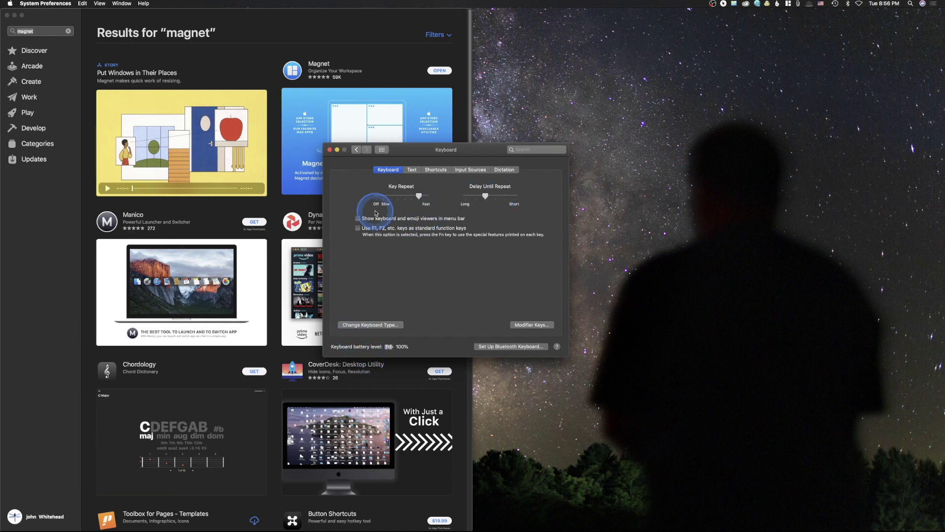
{"action": "left_click", "coordinate": [358, 219]}
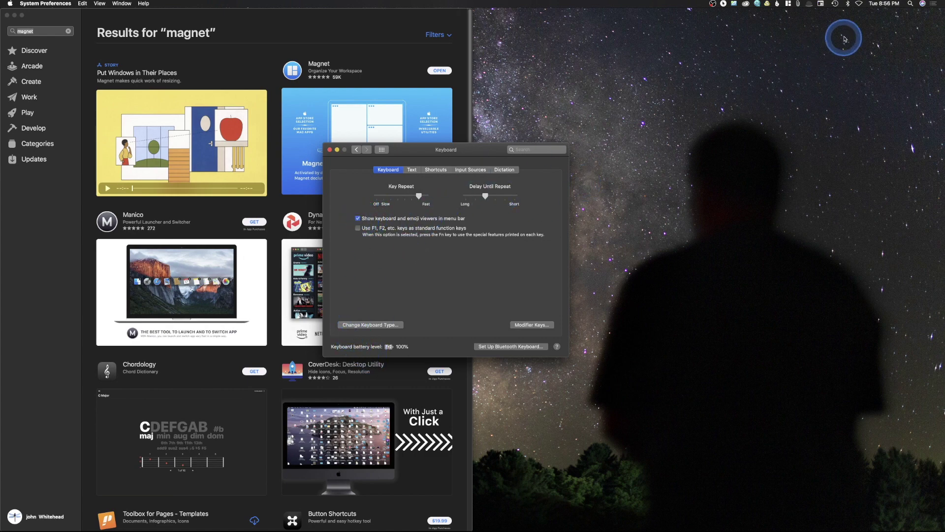
{"action": "left_click", "coordinate": [820, 4]}
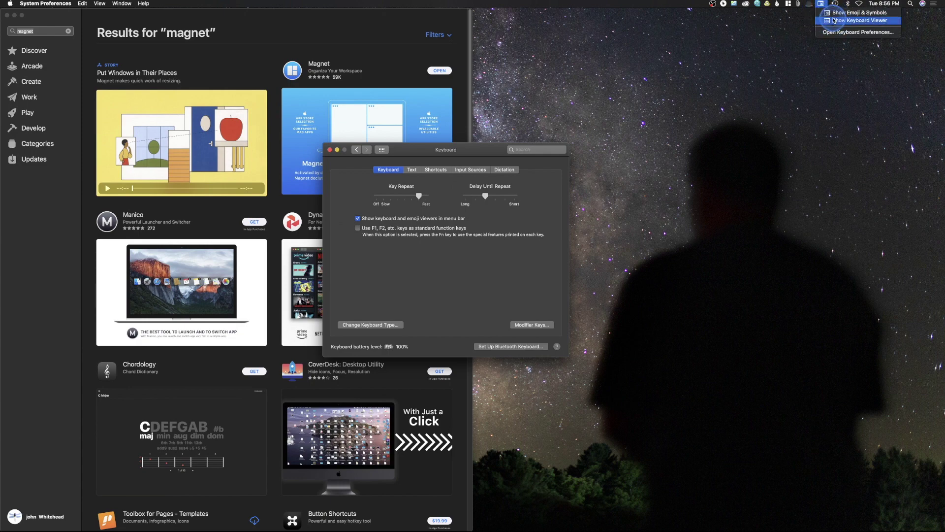
{"action": "left_click", "coordinate": [833, 20]}
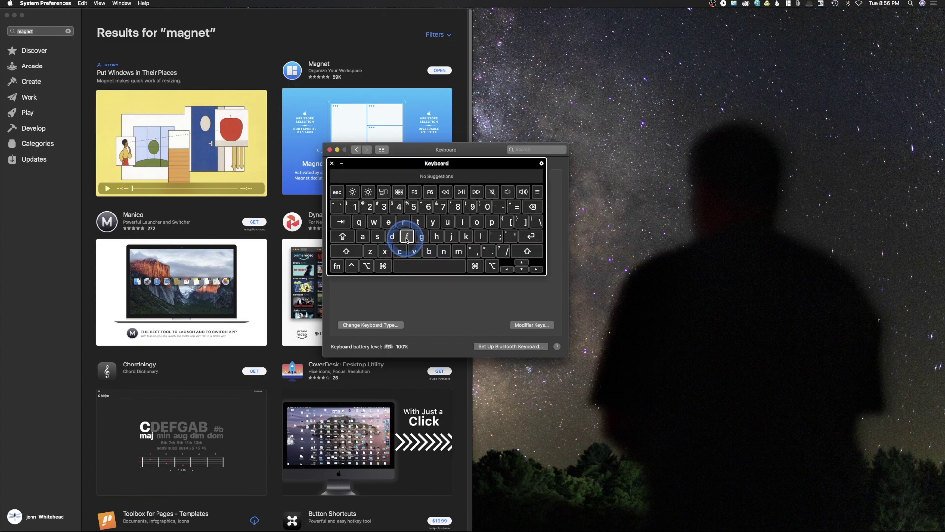
Examine the special characters available with the Option modifier in the Keyboard Viewer, such as the copyright and registered symbols
{"action": "left_click", "coordinate": [366, 266]}
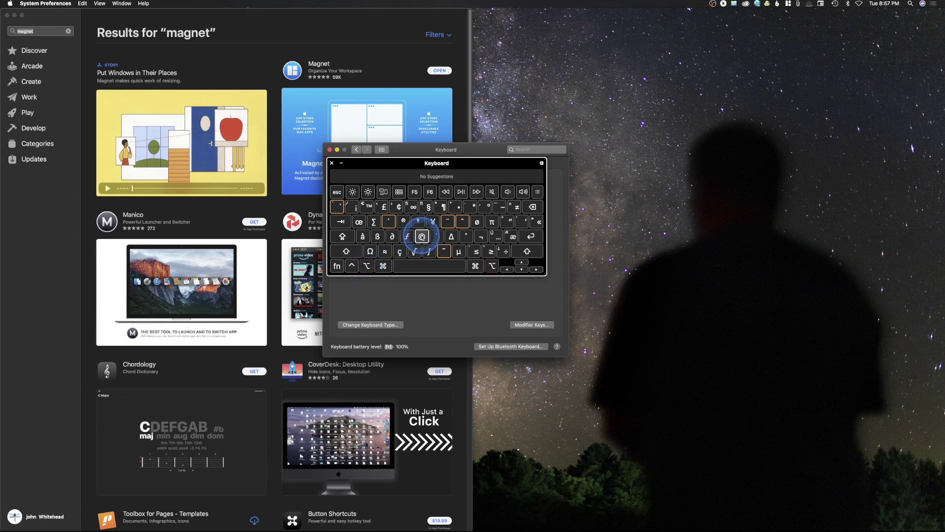
{"action": "left_click", "coordinate": [367, 267]}
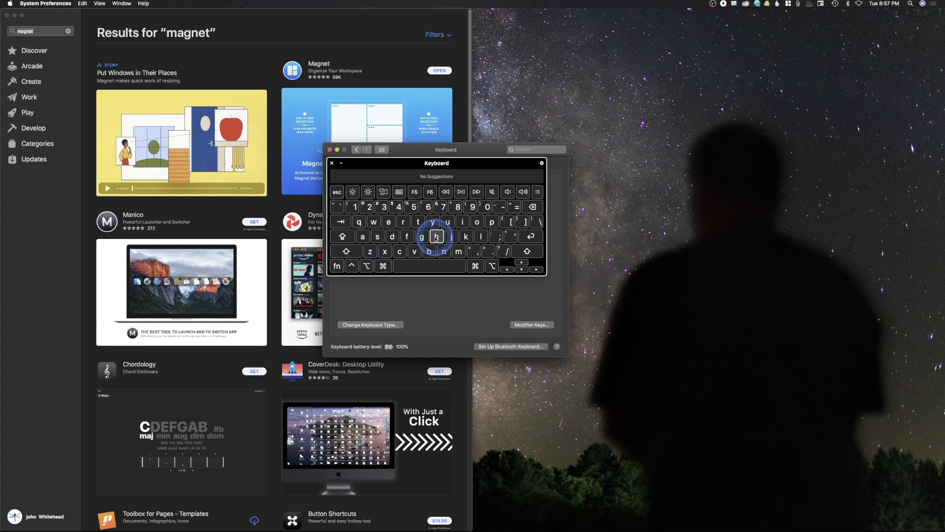
{"action": "left_click", "coordinate": [368, 266]}
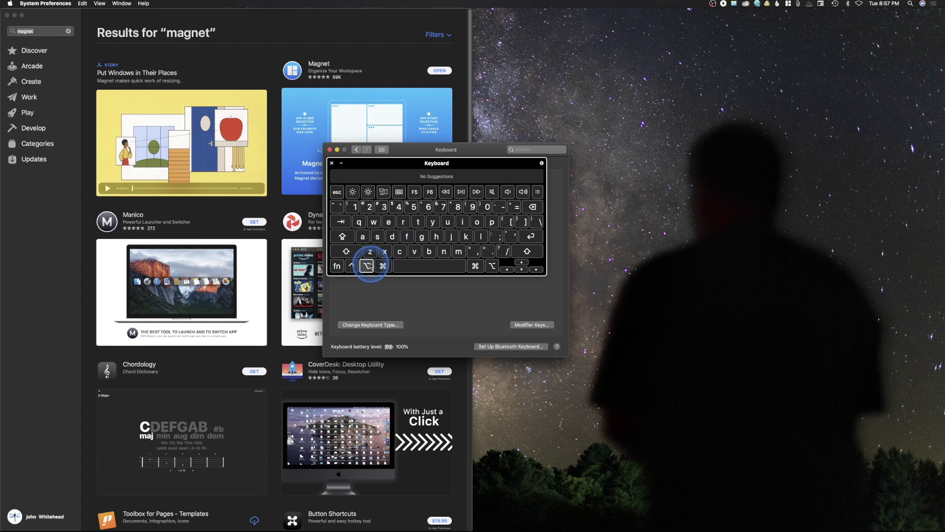
{"action": "left_click", "coordinate": [418, 240]}
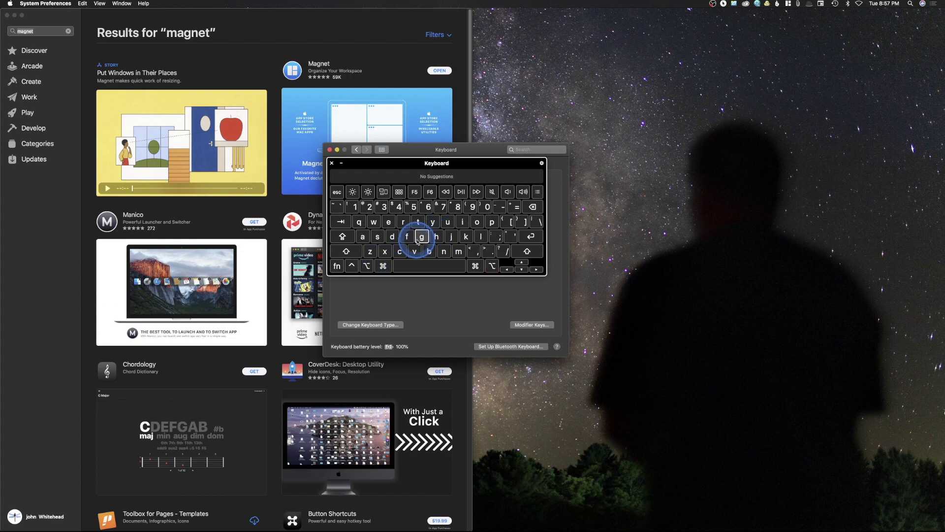
{"action": "left_click", "coordinate": [367, 266]}
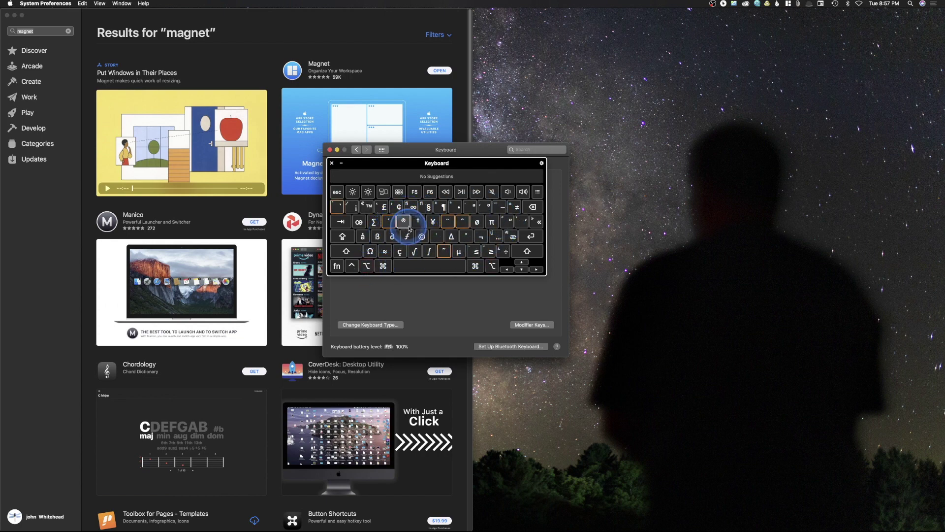
{"action": "left_click", "coordinate": [394, 233]}
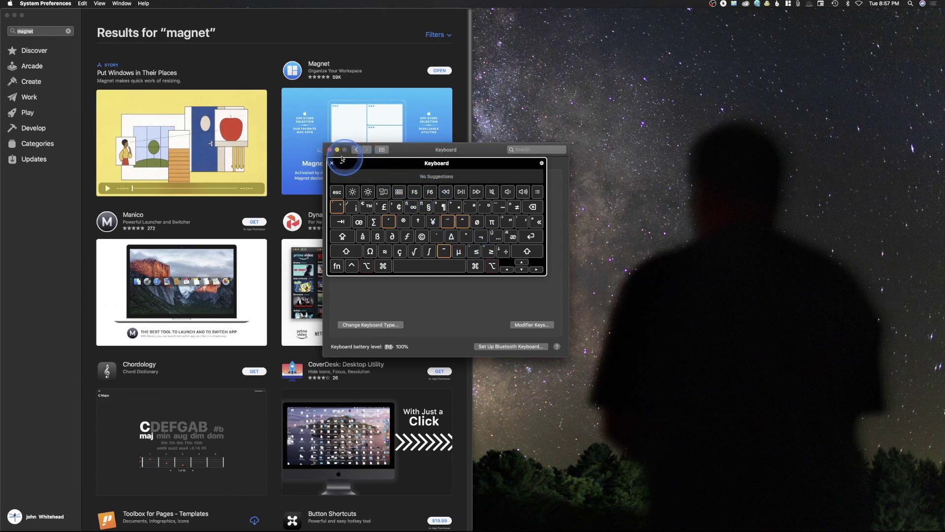
Close the Keyboard Viewer and open the Mouse preferences
{"action": "left_click", "coordinate": [381, 150]}
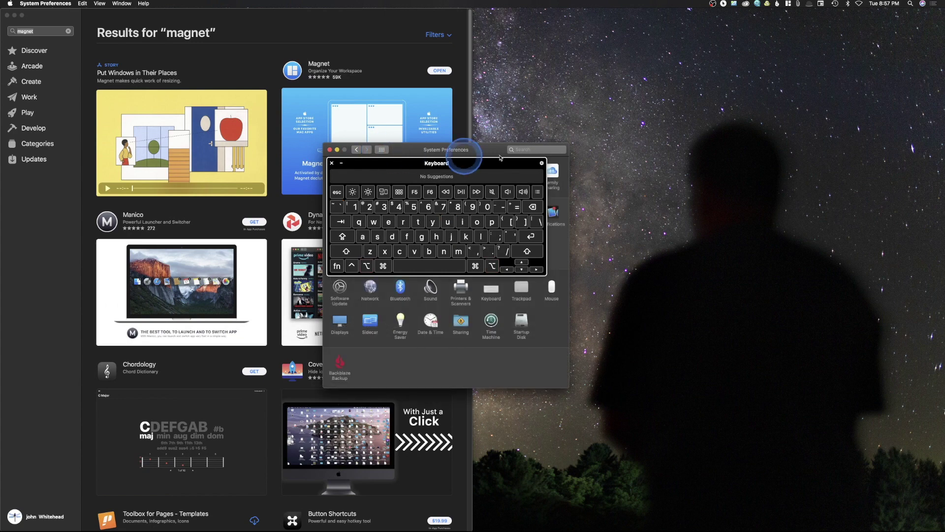
{"action": "left_click", "coordinate": [332, 163]}
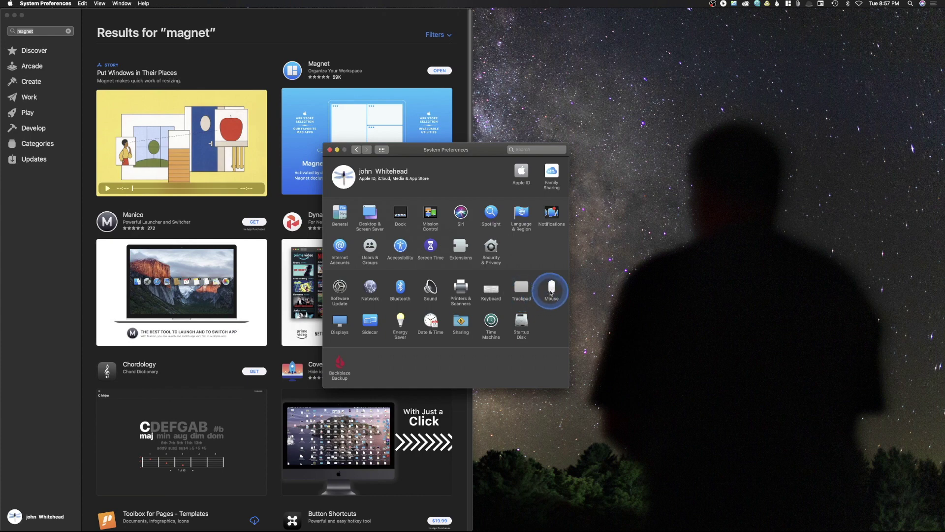
{"action": "left_click", "coordinate": [551, 291]}
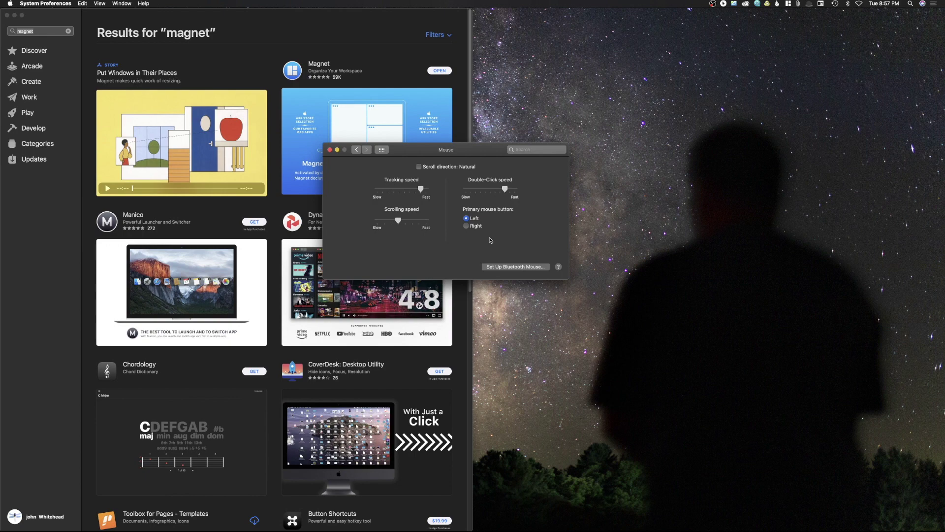
{"action": "left_click", "coordinate": [490, 239]}
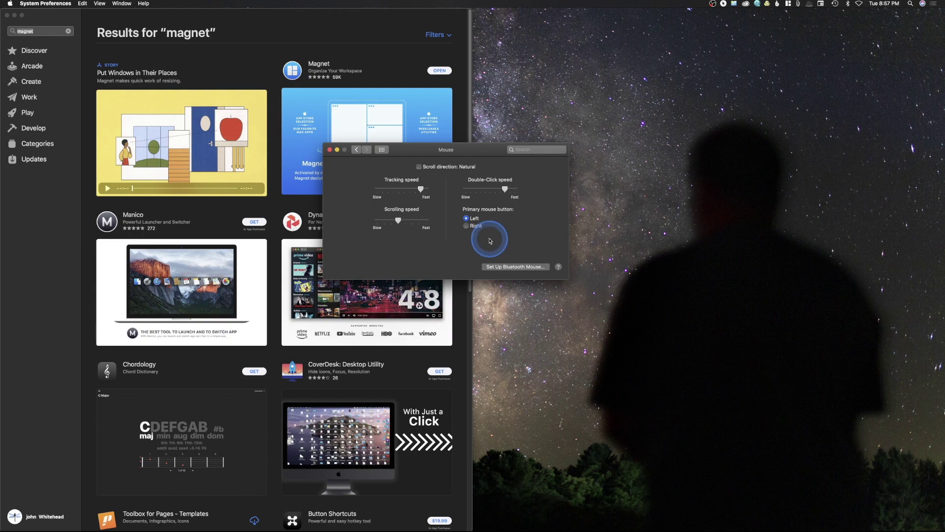
{"action": "left_click", "coordinate": [490, 240]}
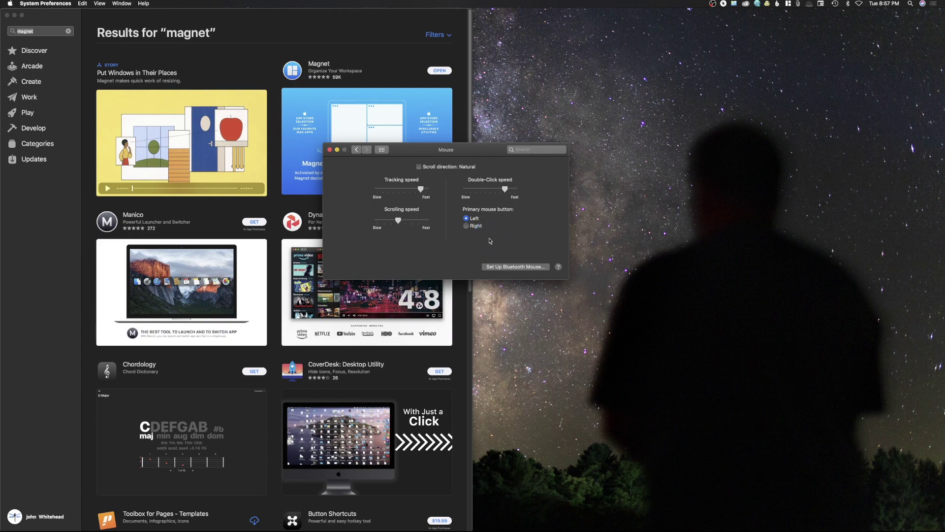
{"action": "left_click", "coordinate": [490, 240]}
{"action": "mouse_move", "coordinate": [490, 241]}
{"action": "left_mouse_down"}
{"action": "mouse_move", "coordinate": [431, 249]}
{"action": "mouse_move", "coordinate": [429, 238]}
{"action": "mouse_move", "coordinate": [506, 209]}
{"action": "mouse_move", "coordinate": [414, 249]}
{"action": "mouse_move", "coordinate": [438, 235]}
{"action": "left_mouse_up"}
{"action": "left_click", "coordinate": [439, 235]}
{"action": "left_click", "coordinate": [444, 229]}
Return to the overview of all preferences and close System Preferences
{"action": "left_click", "coordinate": [381, 150]}
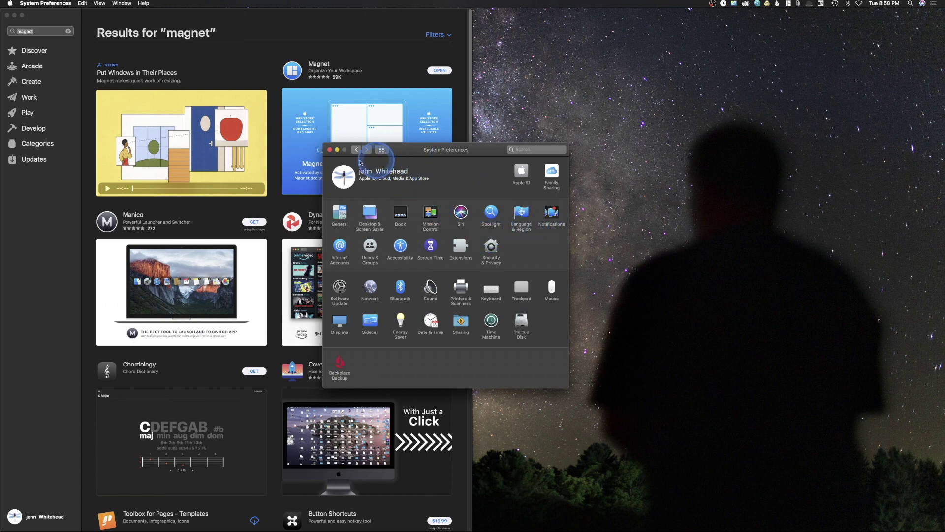
{"action": "left_click", "coordinate": [329, 150]}
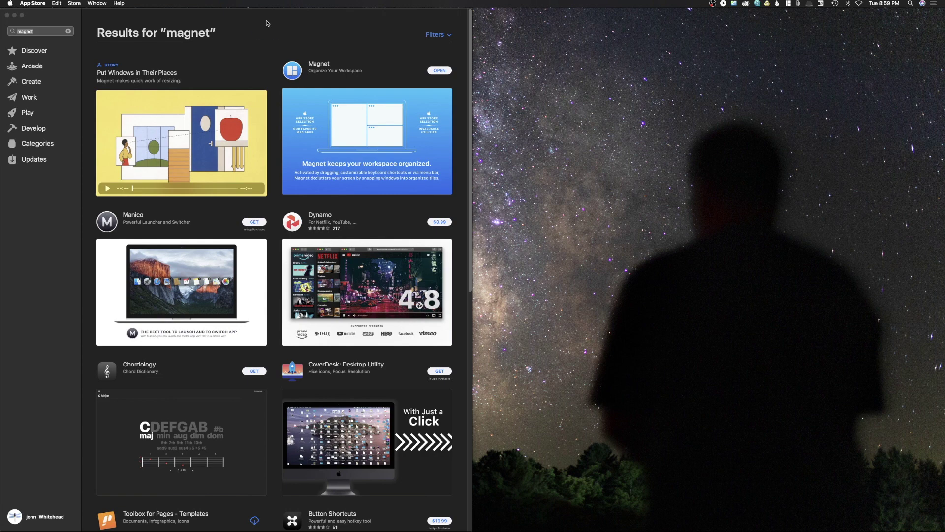
Detach the App Store window from its half-screen position and maximize it by snapping it to the display's upper edge
{"action": "left_click", "coordinate": [268, 22]}
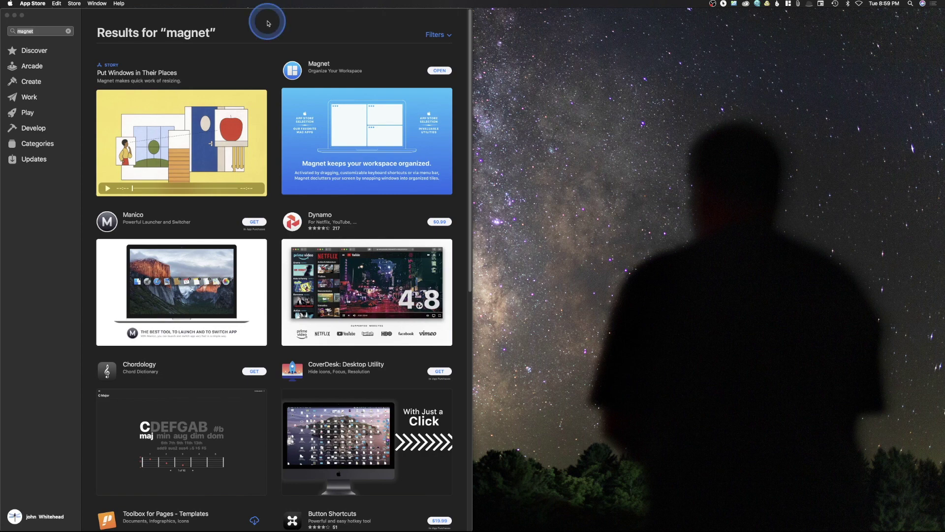
{"action": "left_click_drag", "start_coordinate": [57, 15], "coordinate": [336, 81]}
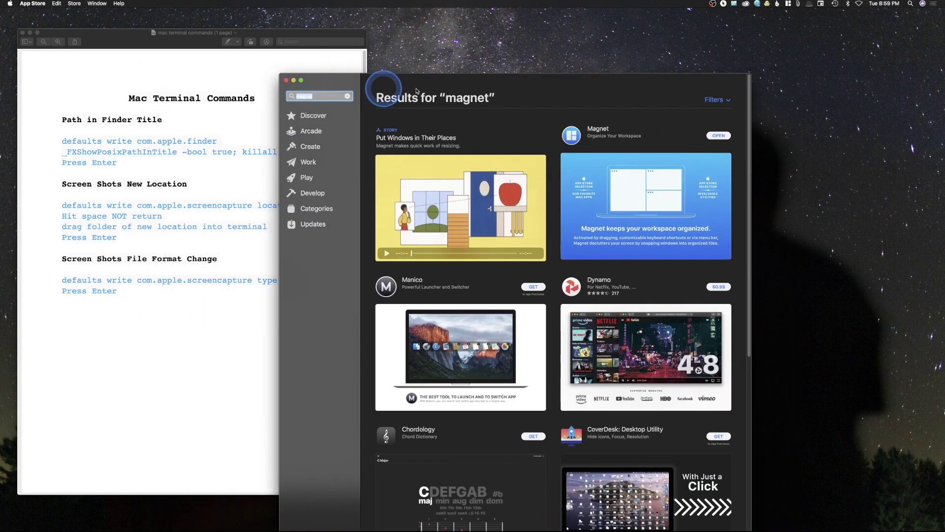
{"action": "left_click_drag", "start_coordinate": [484, 86], "coordinate": [509, 3]}
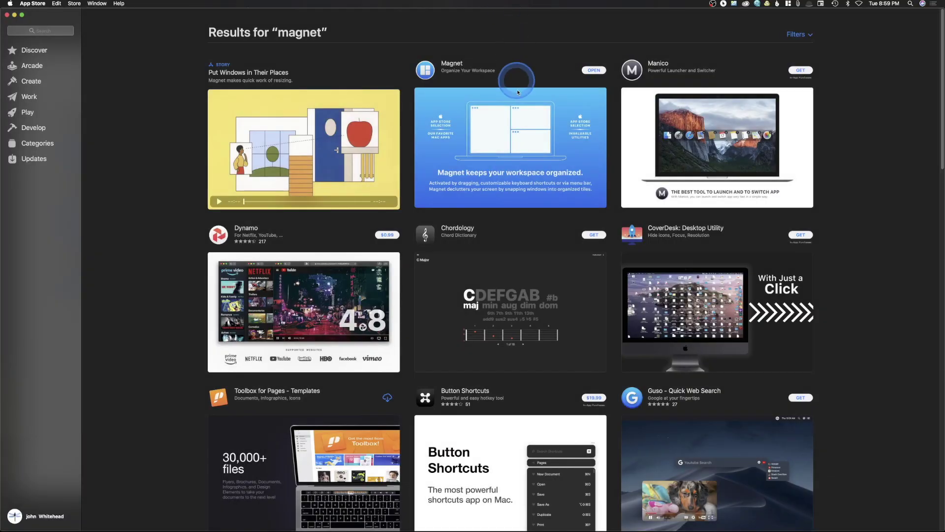
Open the Magnet app's page in the App Store and restore the maximized window to its smaller floating size
{"action": "left_click", "coordinate": [515, 125]}
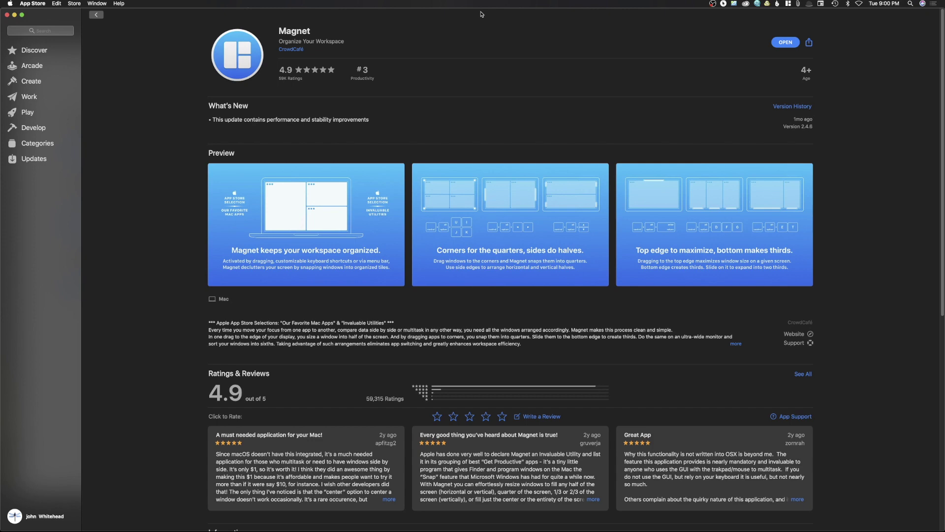
{"action": "left_click", "coordinate": [482, 15]}
{"action": "left_click_drag", "start_coordinate": [481, 20], "coordinate": [721, 59]}
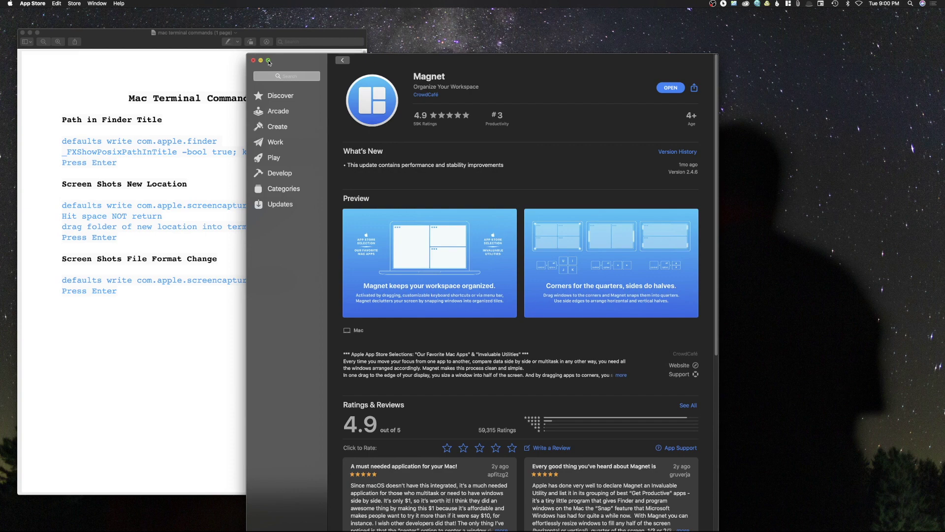
Tile the App Store window to the right of the screen and fill the other half with the mac terminal commands document
{"action": "mouse_move", "coordinate": [269, 62]}
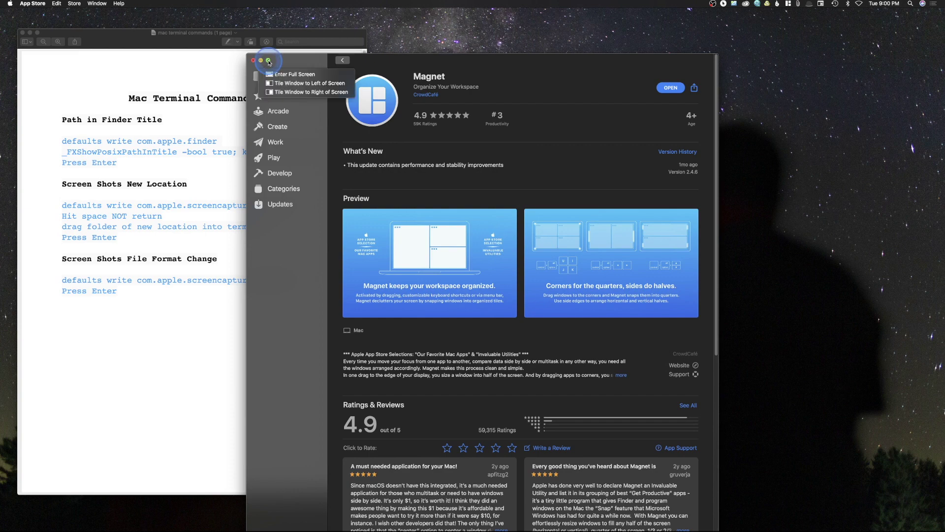
{"action": "left_click", "coordinate": [285, 91]}
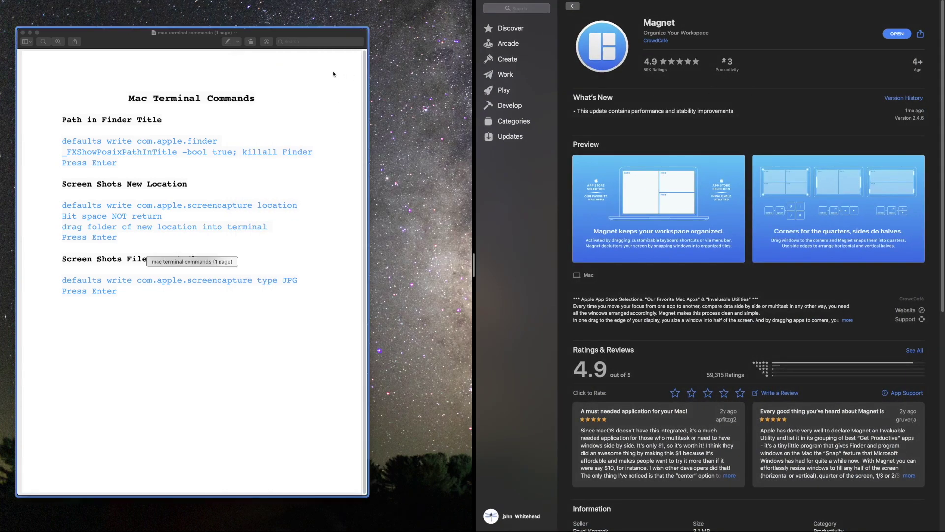
{"action": "left_click", "coordinate": [192, 43]}
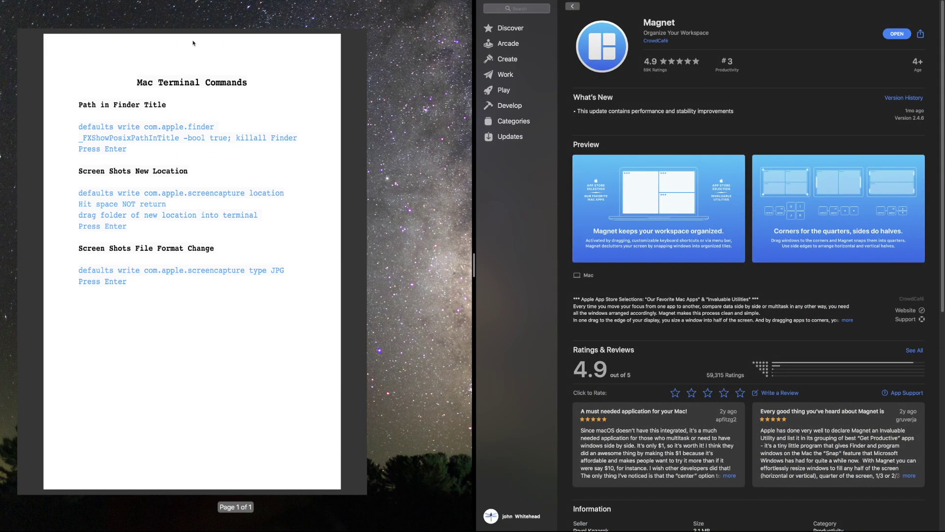
{"action": "left_click", "coordinate": [258, 48]}
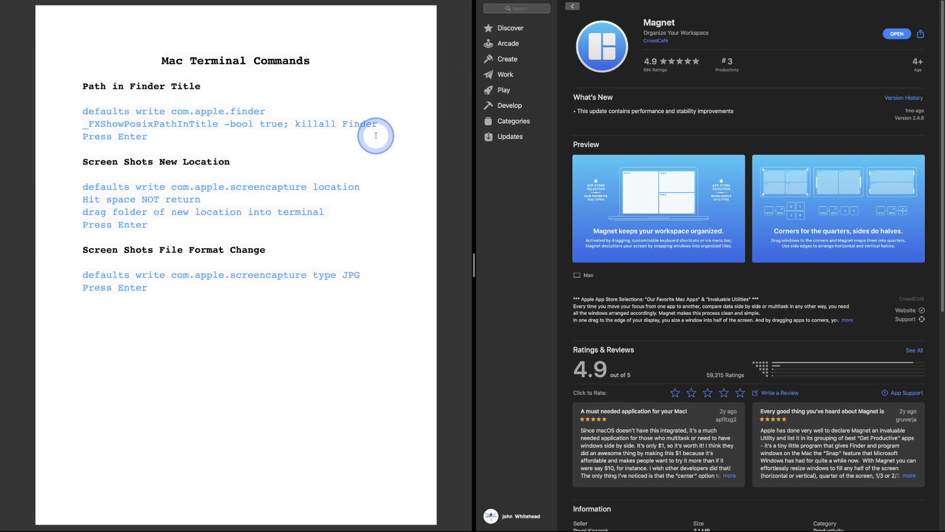
Move the split view divider to give the App Store more width, and reveal the document's window controls
{"action": "left_click_drag", "start_coordinate": [474, 271], "coordinate": [443, 281]}
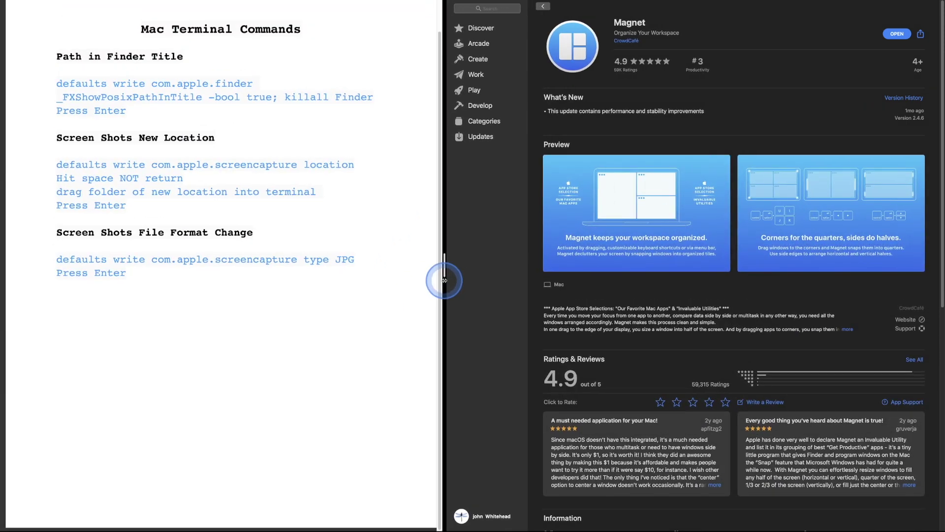
{"action": "mouse_move", "coordinate": [35, 15]}
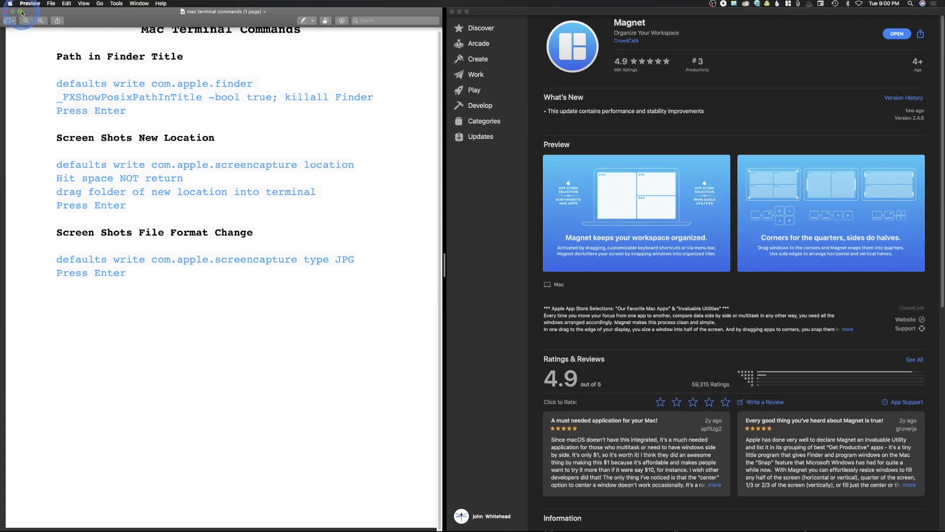
Exit the split view, bring the App Store forward and maximize its window by snapping it to the display's upper edge
{"action": "left_click", "coordinate": [20, 12]}
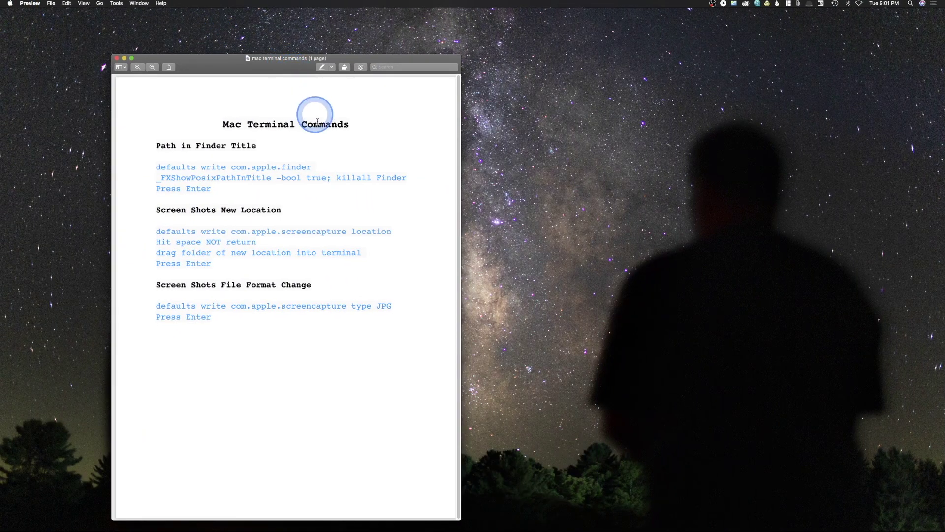
{"action": "key", "text": "super+Tab"}
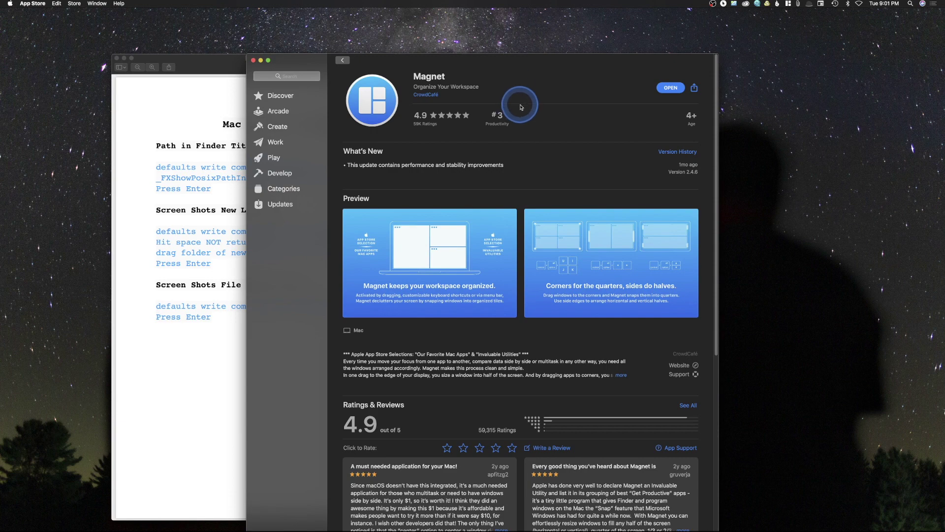
{"action": "left_click_drag", "start_coordinate": [304, 59], "coordinate": [327, 3]}
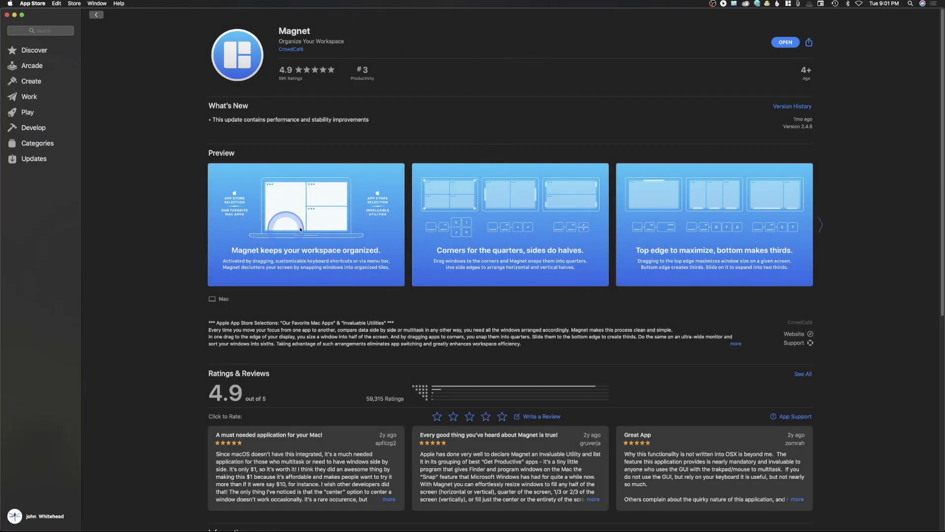
Browse Magnet's remaining preview images, and review the window-tiling shortcuts in Magnet's preferences before closing them
{"action": "left_click", "coordinate": [820, 231]}
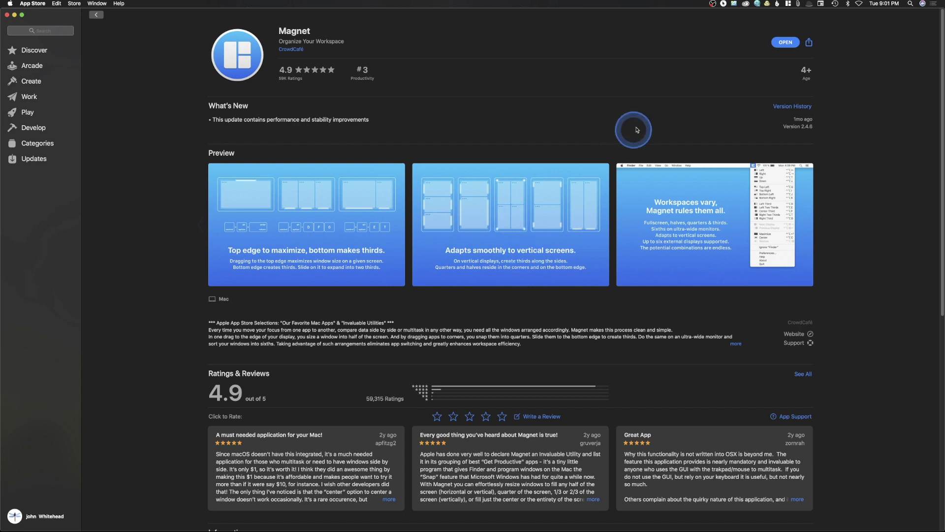
{"action": "left_click", "coordinate": [788, 4]}
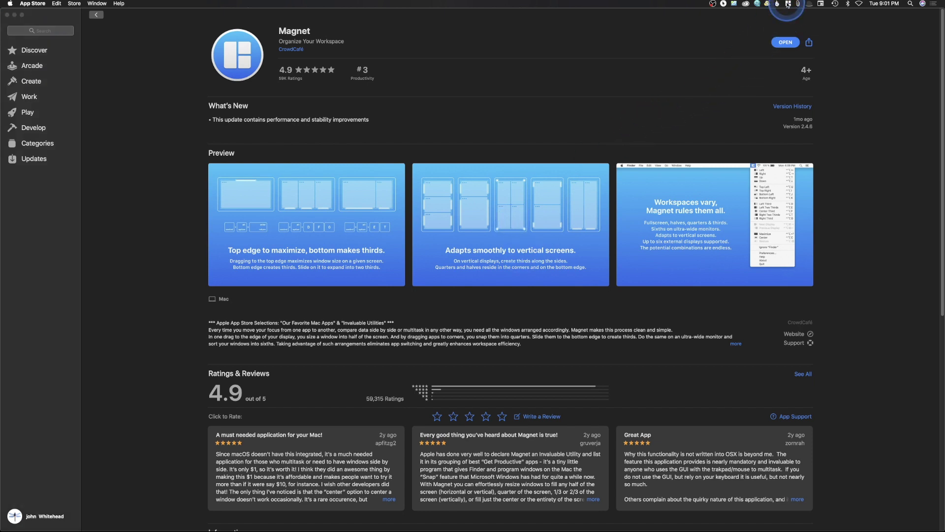
{"action": "left_click", "coordinate": [787, 4]}
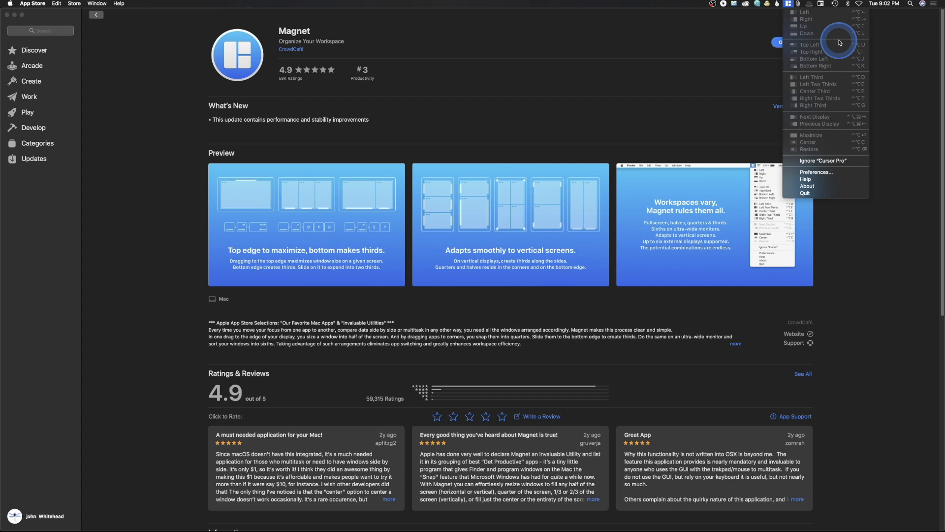
{"action": "left_click", "coordinate": [826, 174]}
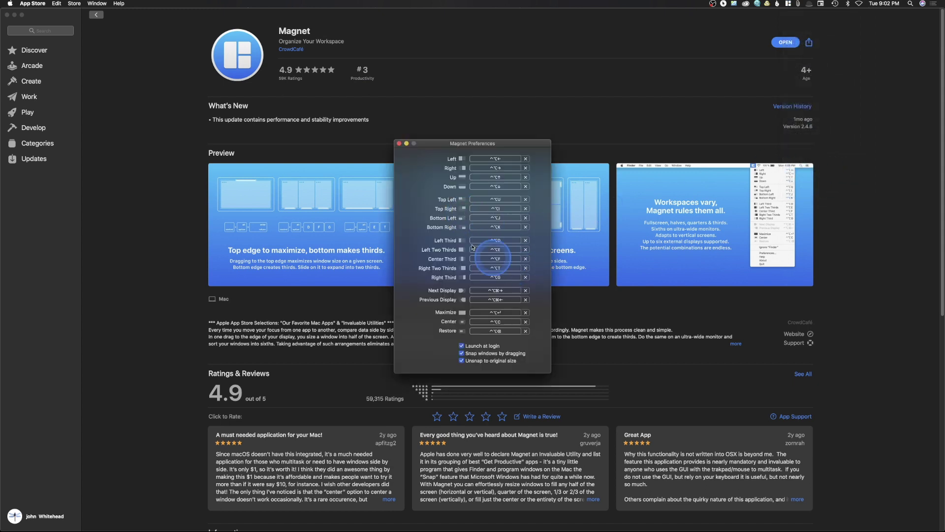
{"action": "left_click", "coordinate": [400, 144]}
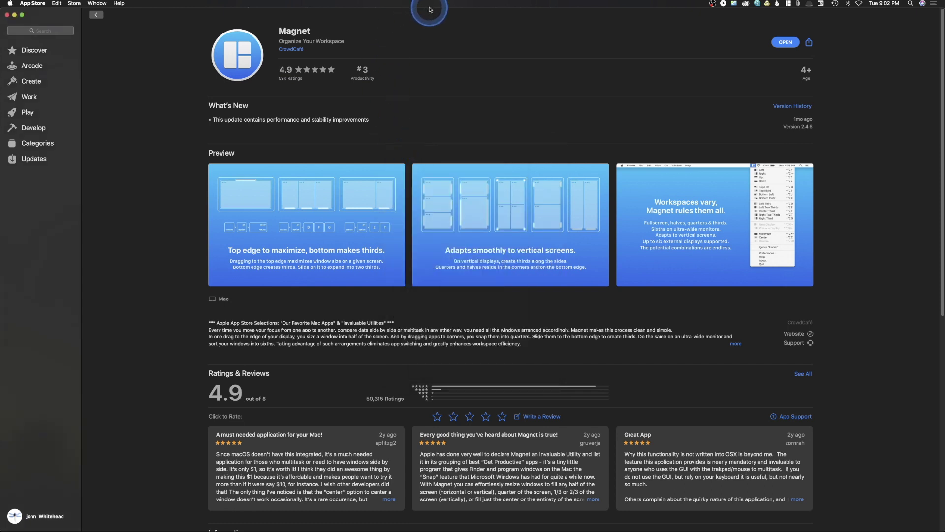
Snap the App Store window to the right half of the display and the mac terminal commands document to the left half
{"action": "left_click_drag", "start_coordinate": [429, 9], "coordinate": [431, 49]}
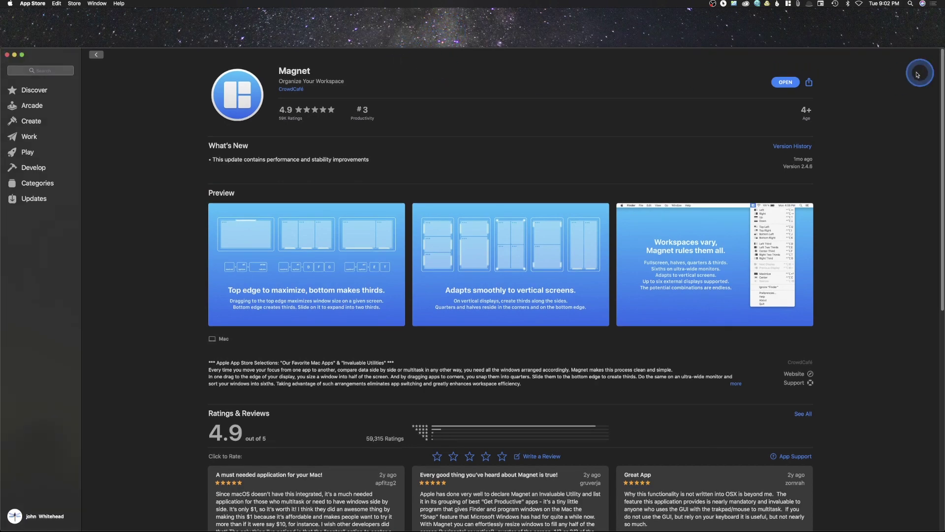
{"action": "left_click_drag", "start_coordinate": [502, 60], "coordinate": [943, 54]}
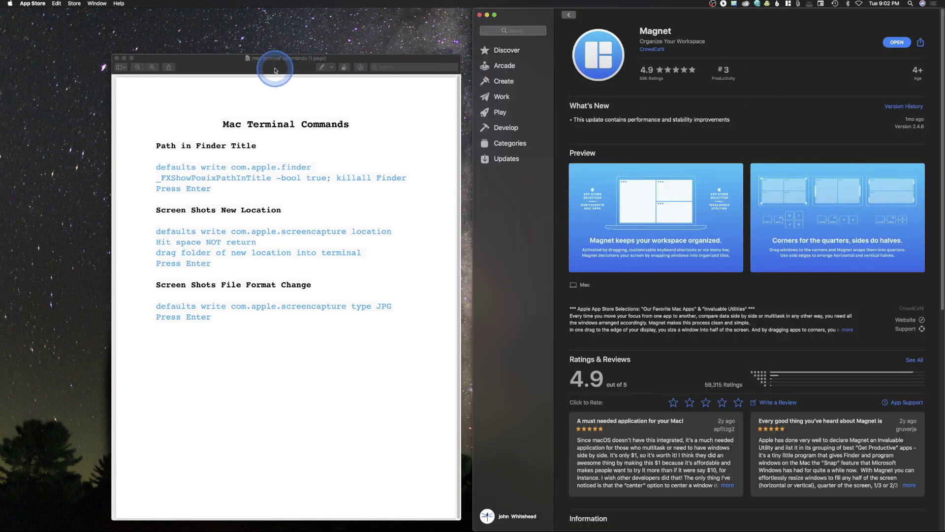
{"action": "left_click", "coordinate": [274, 70]}
{"action": "left_click_drag", "start_coordinate": [275, 70], "coordinate": [4, 85]}
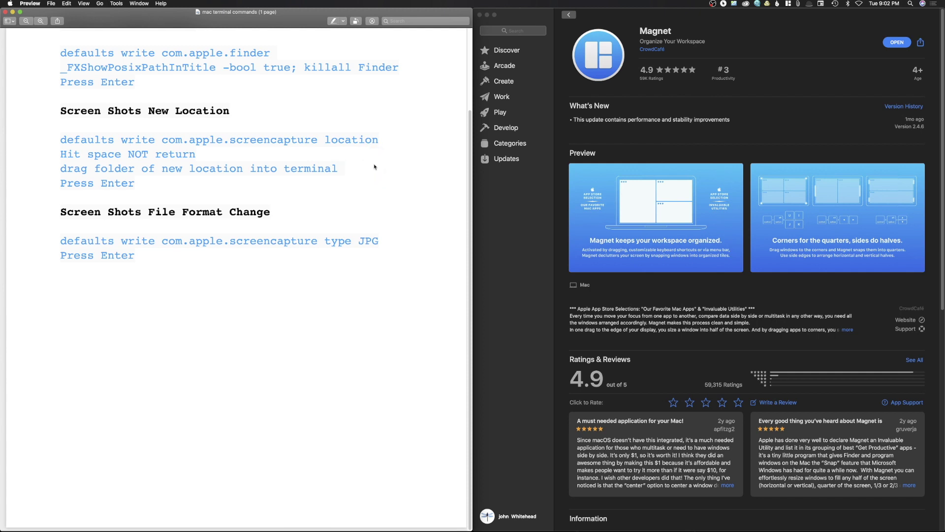
Search the App Store for "copy clip" and open the CopyClip - Clipboard History page
{"action": "left_click", "coordinate": [627, 220]}
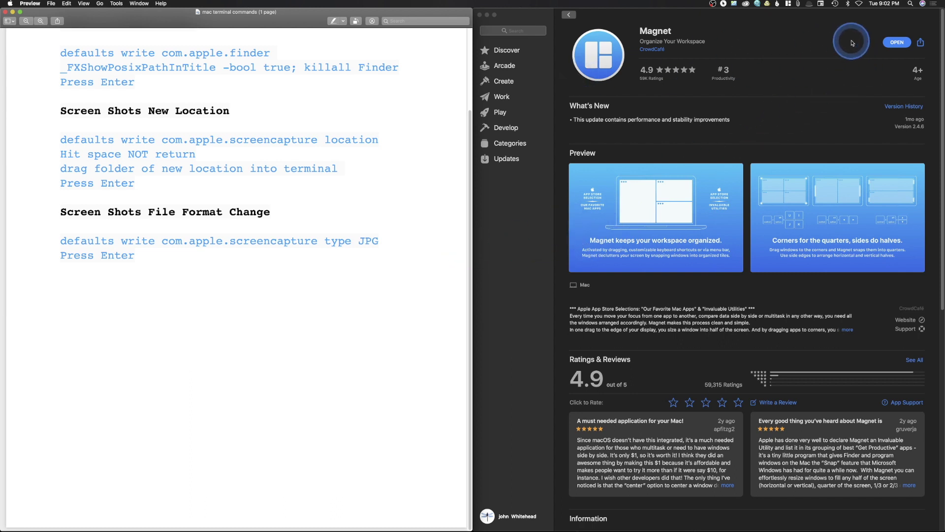
{"action": "left_click", "coordinate": [530, 29]}
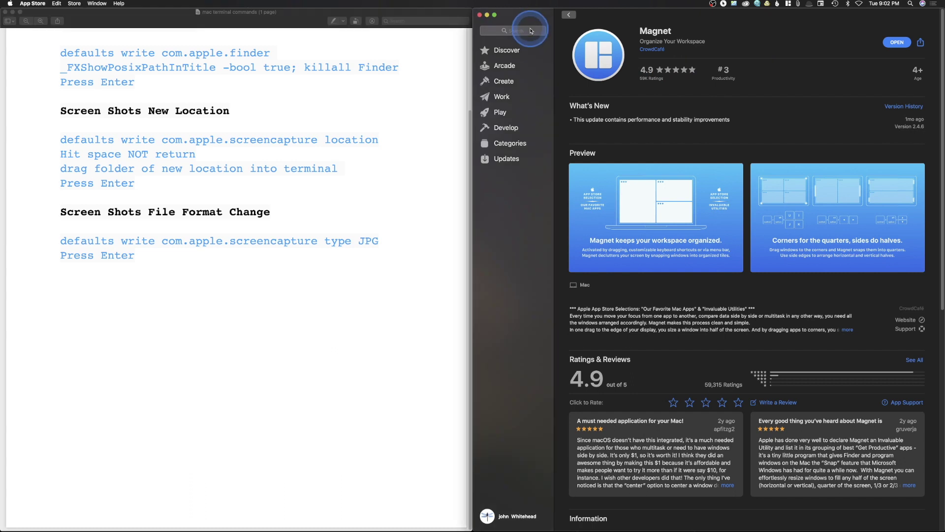
{"action": "type", "text": "copy"}
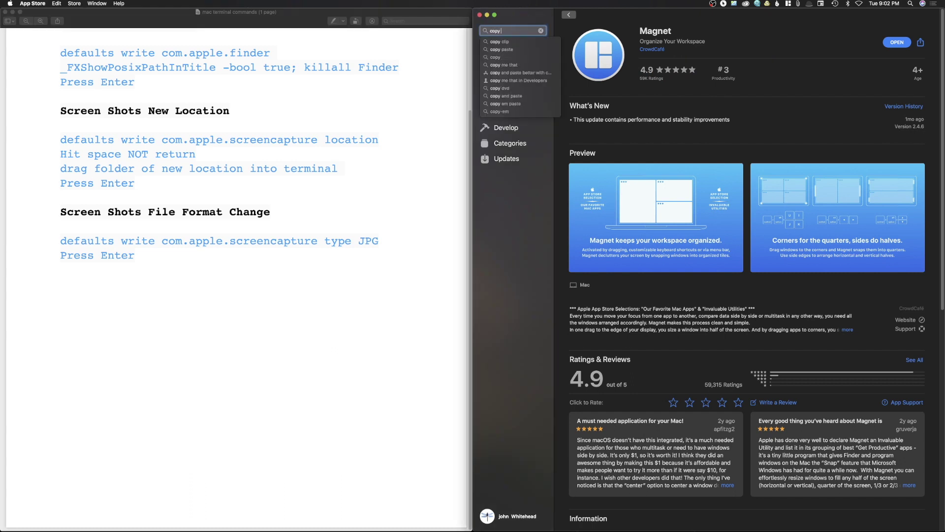
{"action": "type", "text": " clip"}
{"action": "key", "text": "Return"}
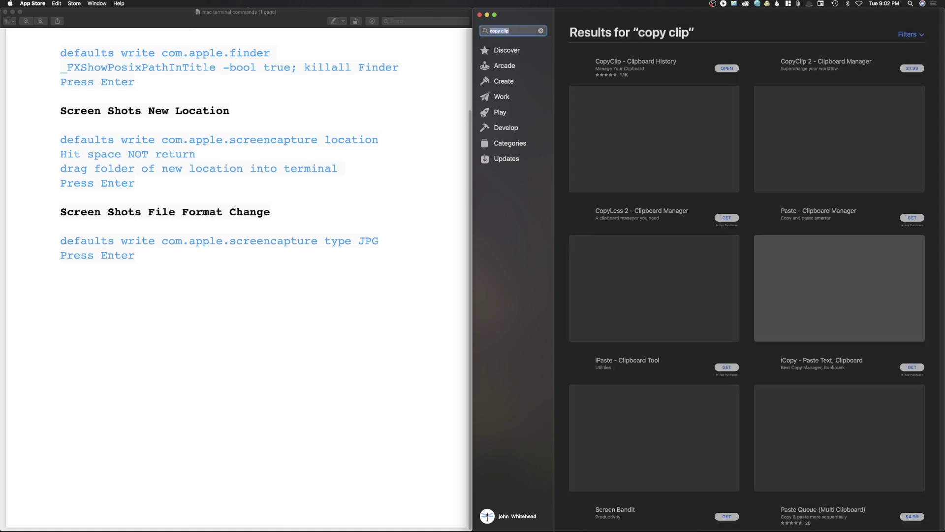
{"action": "left_click", "coordinate": [666, 131]}
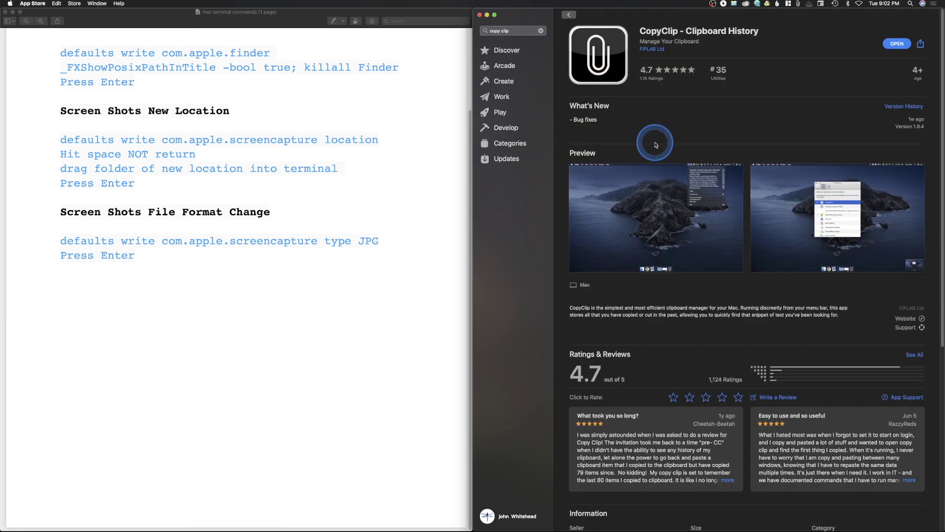
View the CopyClip page in full screen and return the App Store window to its half-screen size
{"action": "left_click", "coordinate": [495, 15]}
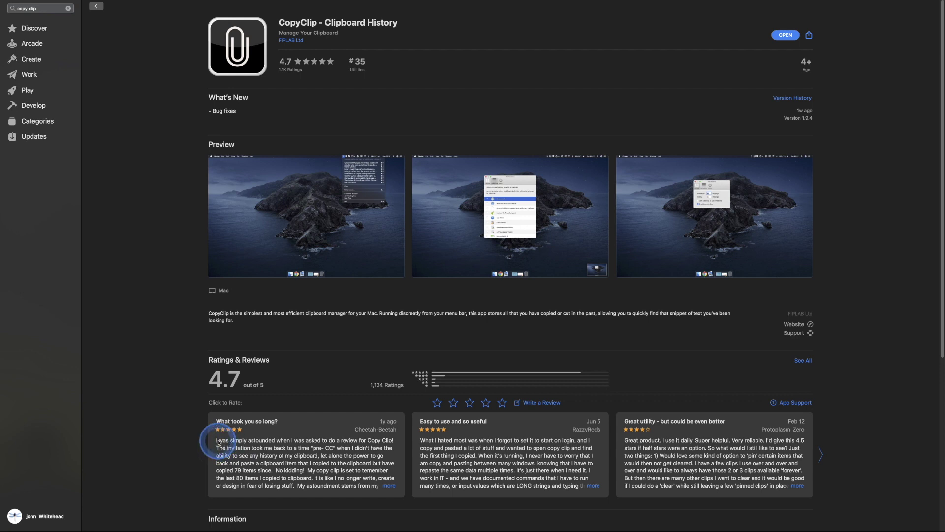
{"action": "mouse_move", "coordinate": [3, 105]}
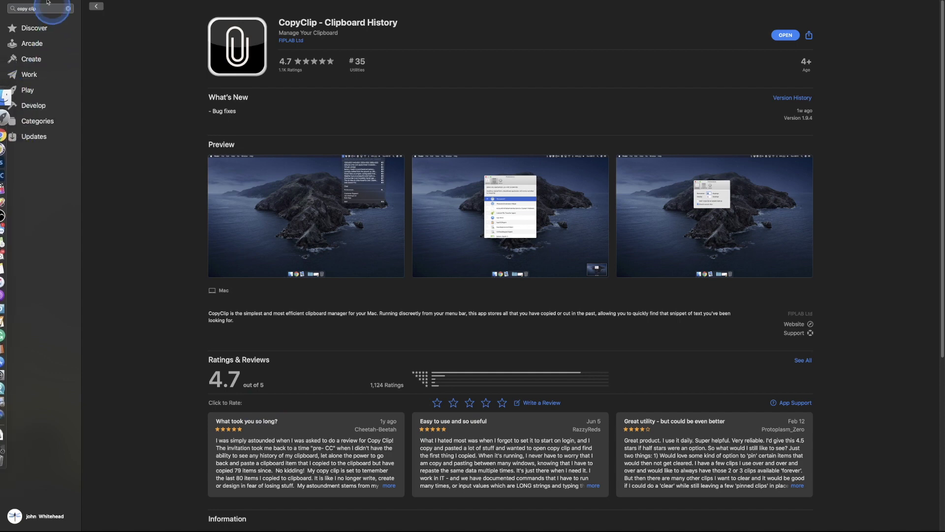
{"action": "mouse_move", "coordinate": [21, 4]}
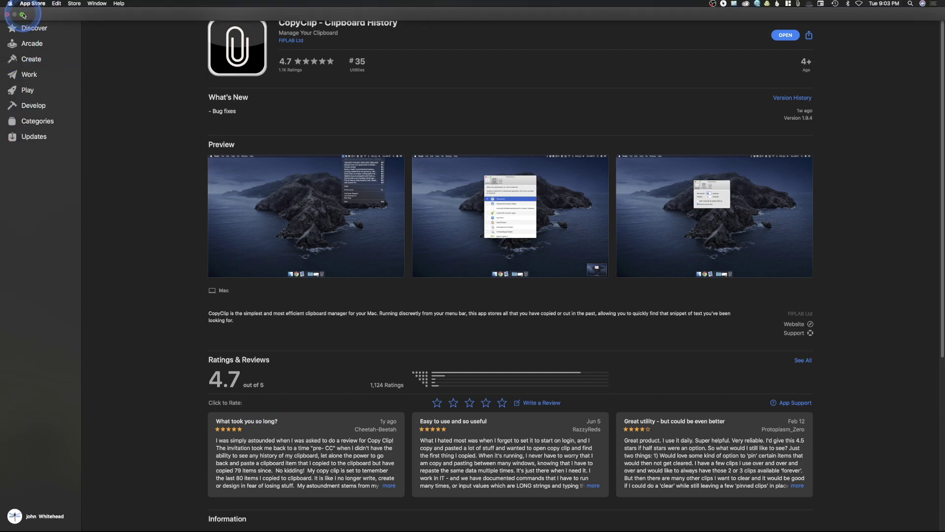
{"action": "left_click", "coordinate": [23, 15]}
Bring the mac terminal commands document forward and show it in full screen
{"action": "left_click", "coordinate": [270, 32]}
{"action": "left_click", "coordinate": [29, 6]}
{"action": "left_click", "coordinate": [20, 11]}
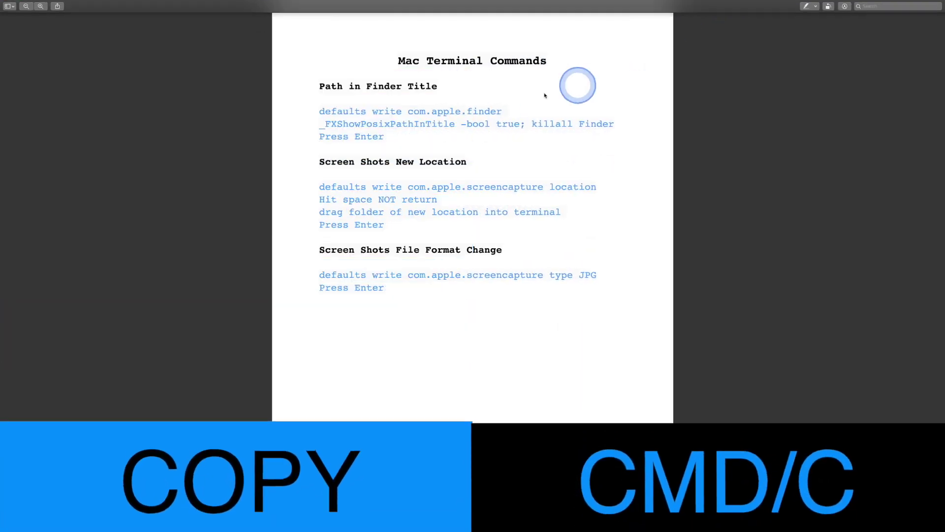
Select the Finder path command, and copy the "Screen Shots New Location" heading and the first two lines beneath it
{"action": "left_click_drag", "start_coordinate": [617, 127], "coordinate": [368, 104]}
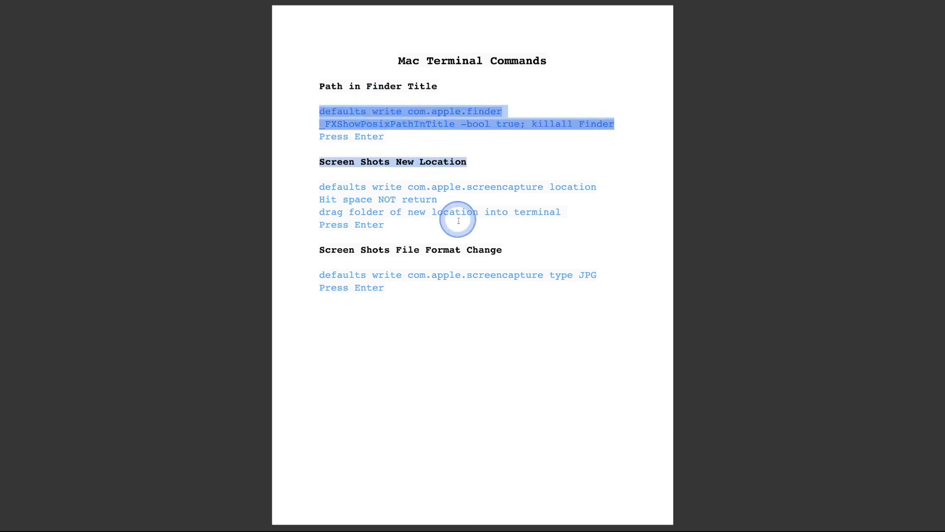
{"action": "left_click", "coordinate": [444, 237]}
{"action": "left_click_drag", "start_coordinate": [449, 199], "coordinate": [316, 179]}
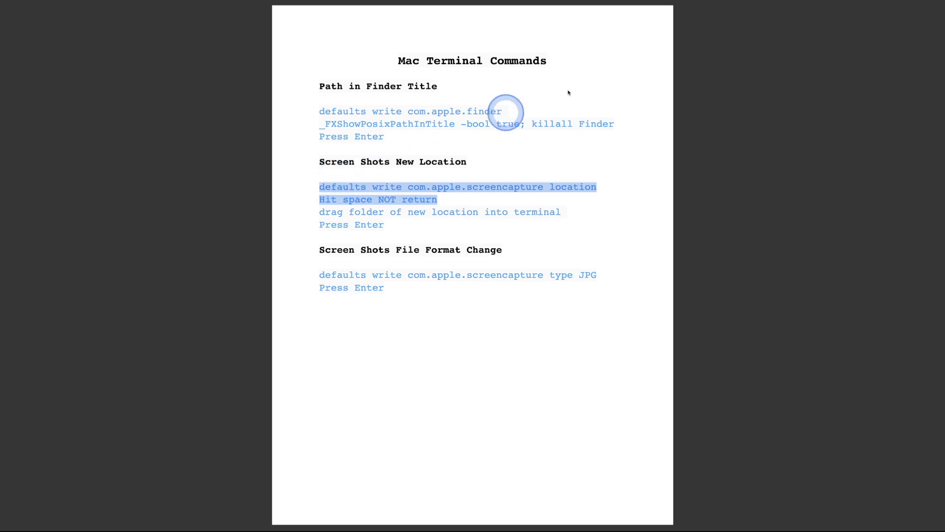
Open CopyClip's clipping history and look through the recently copied items
{"action": "mouse_move", "coordinate": [782, 3]}
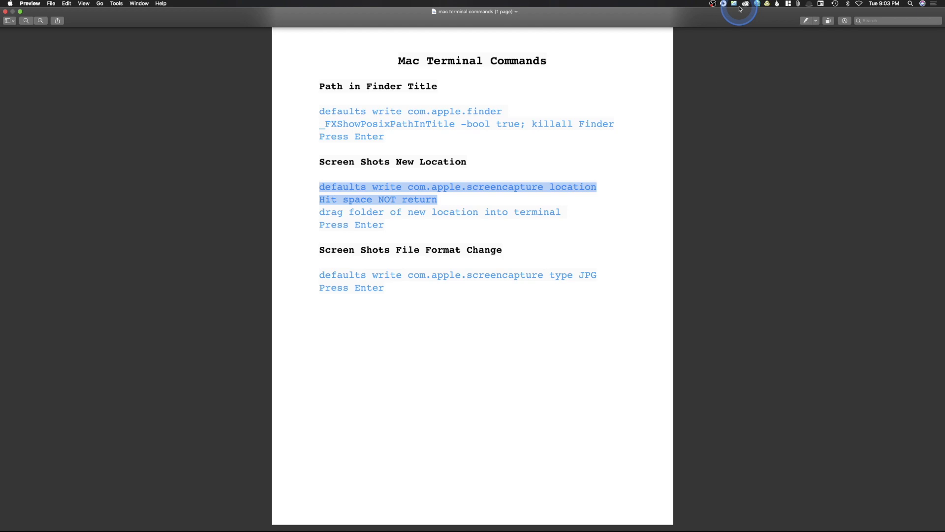
{"action": "left_click", "coordinate": [799, 4]}
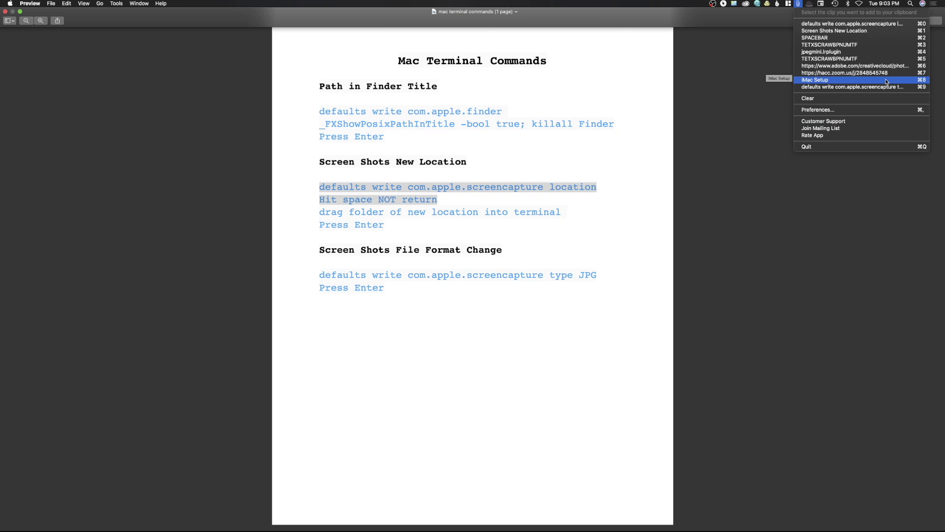
{"action": "left_click_drag", "start_coordinate": [886, 82], "coordinate": [855, 115]}
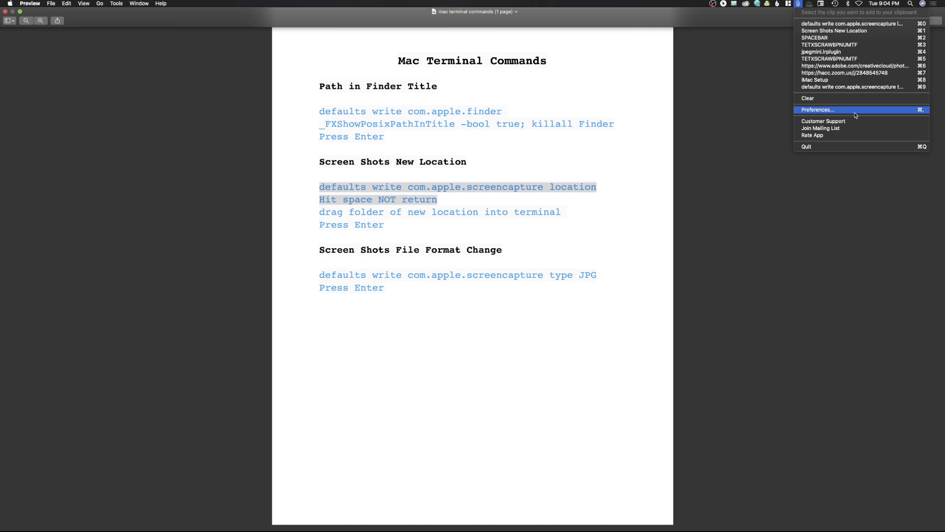
Review CopyClip's General clipping settings and its Exceptions list of blacklisted applications, and close the preferences
{"action": "left_click", "coordinate": [856, 114]}
{"action": "left_click", "coordinate": [422, 251]}
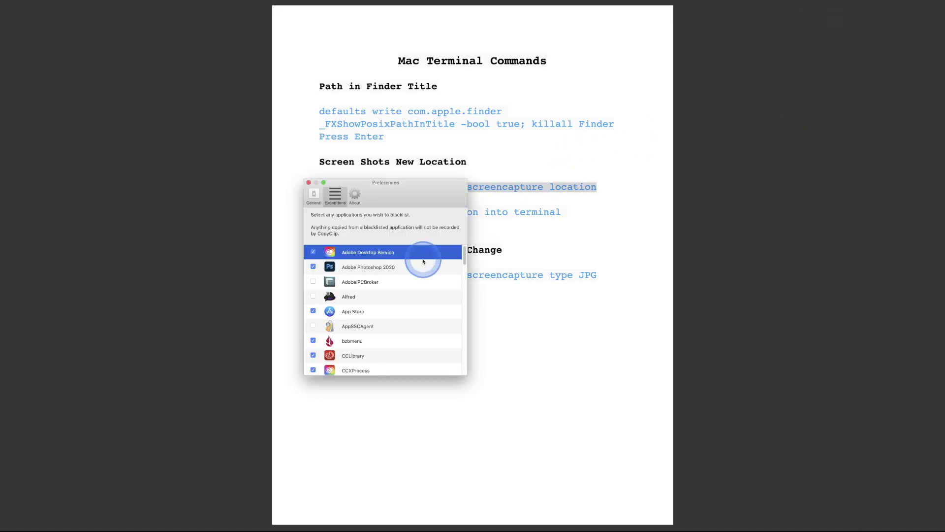
{"action": "left_click", "coordinate": [314, 196]}
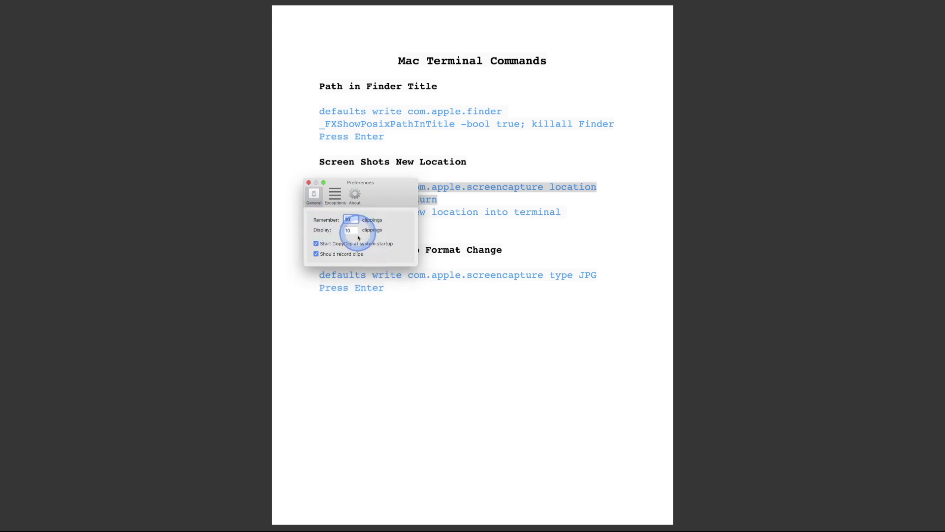
{"action": "left_click", "coordinate": [335, 195]}
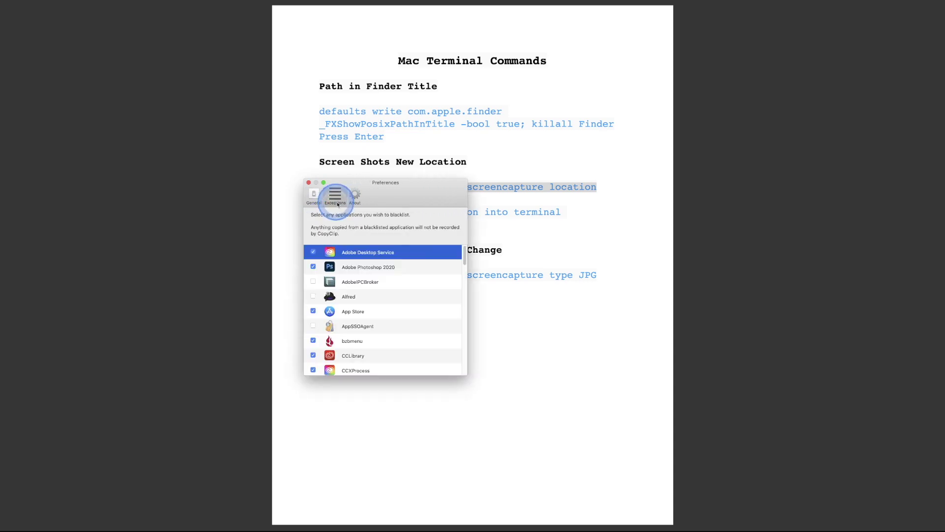
{"action": "left_click", "coordinate": [357, 271]}
{"action": "left_click_drag", "start_coordinate": [357, 271], "coordinate": [374, 359]}
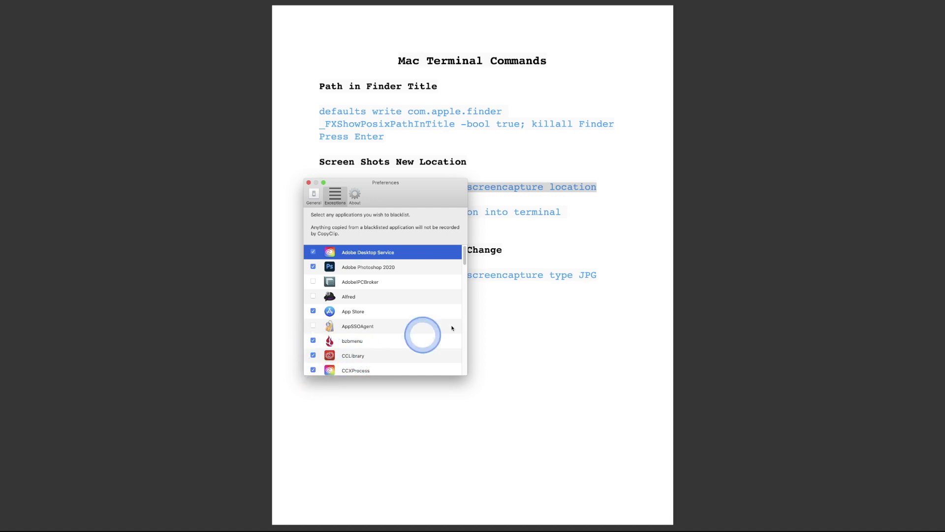
{"action": "left_click", "coordinate": [309, 183]}
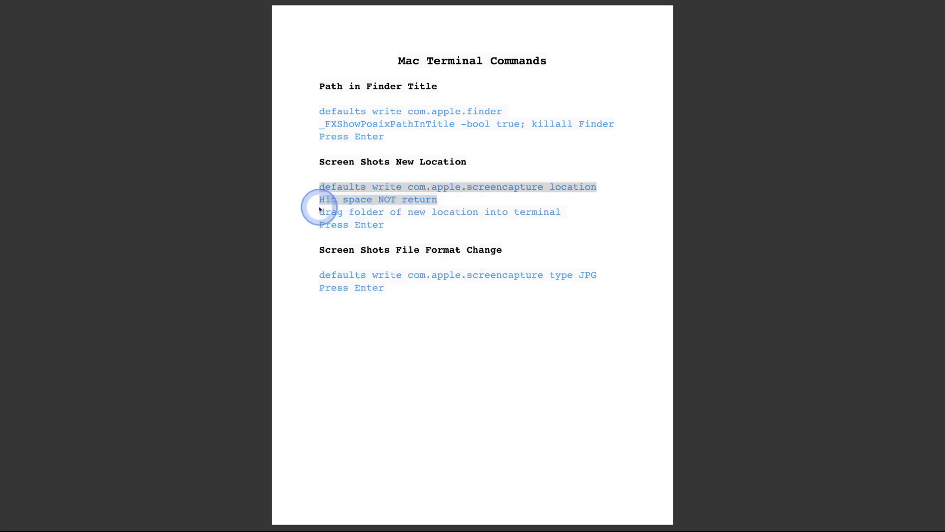
Return the document from full screen to its half of the display and bring the App Store forward
{"action": "mouse_move", "coordinate": [2, 3]}
{"action": "left_click", "coordinate": [20, 11]}
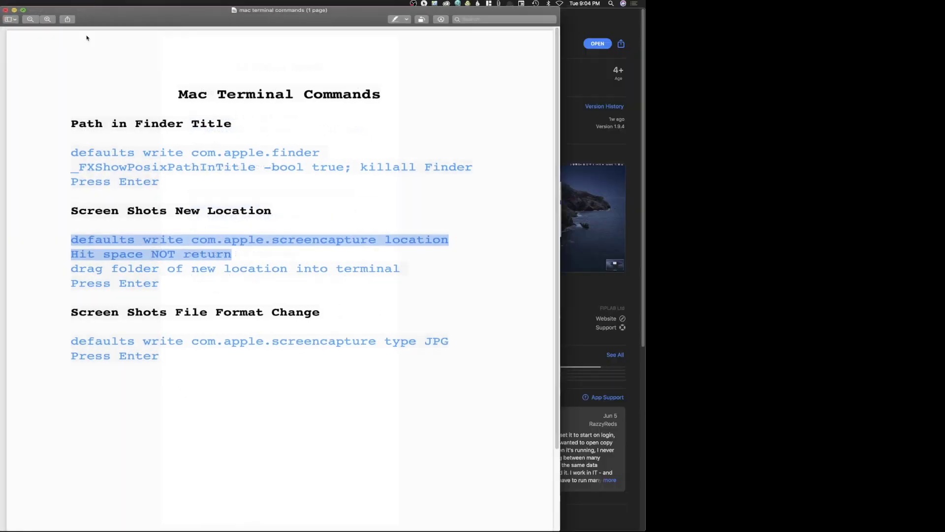
{"action": "left_click", "coordinate": [705, 128]}
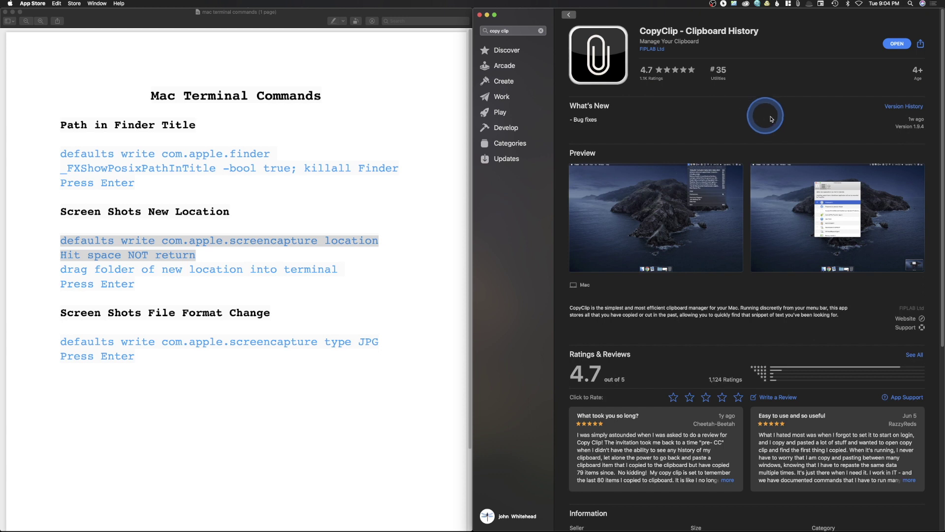
Search the App Store for "alfred"
{"action": "left_click", "coordinate": [500, 30]}
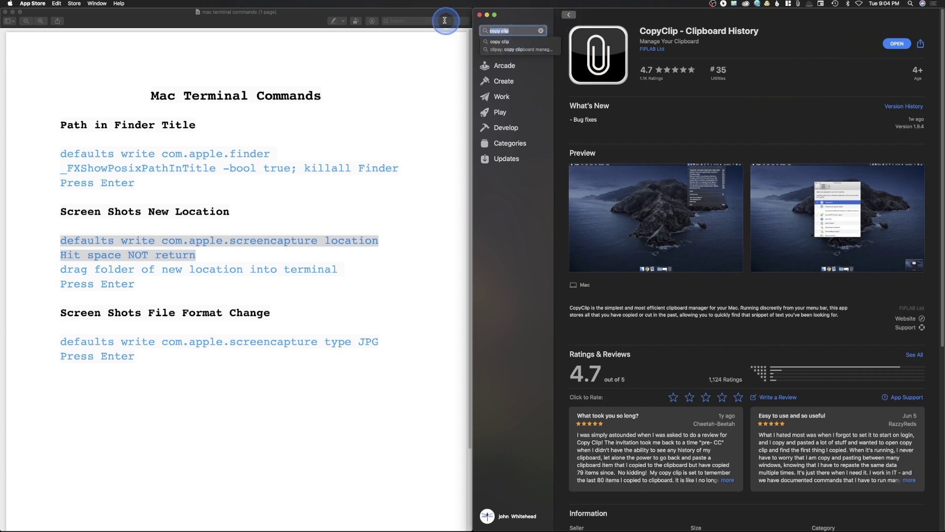
{"action": "type", "text": "a"}
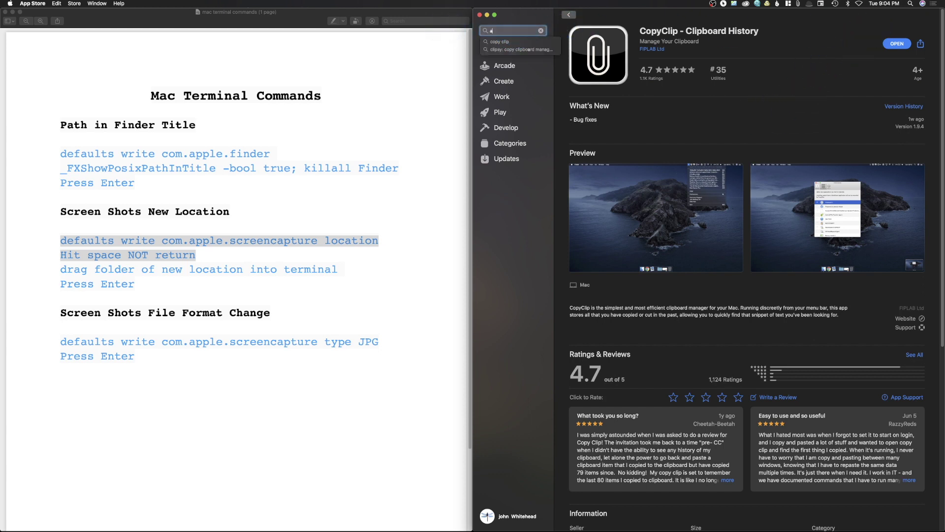
{"action": "type", "text": "lfred"}
{"action": "key", "text": "Return"}
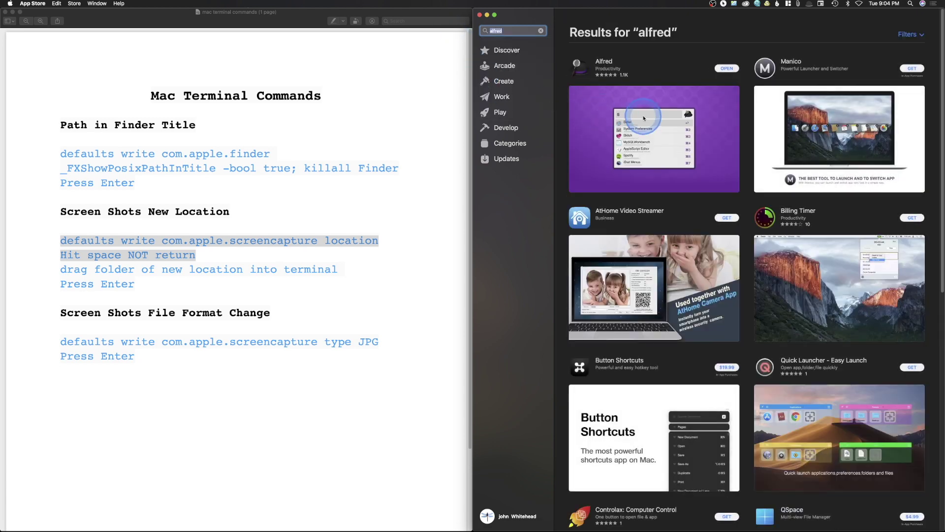
Open Alfred's product page from the App Store results and expand the store to full screen
{"action": "left_click", "coordinate": [689, 141]}
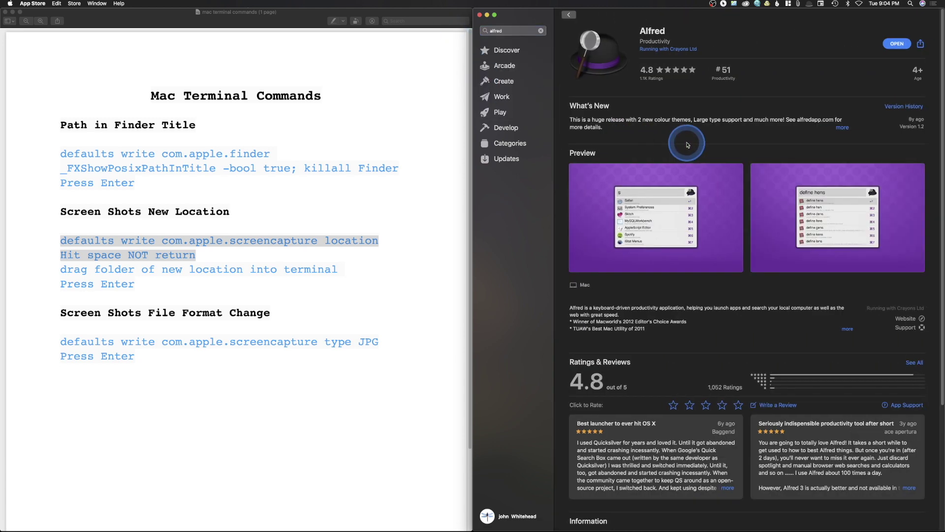
{"action": "left_click", "coordinate": [494, 14]}
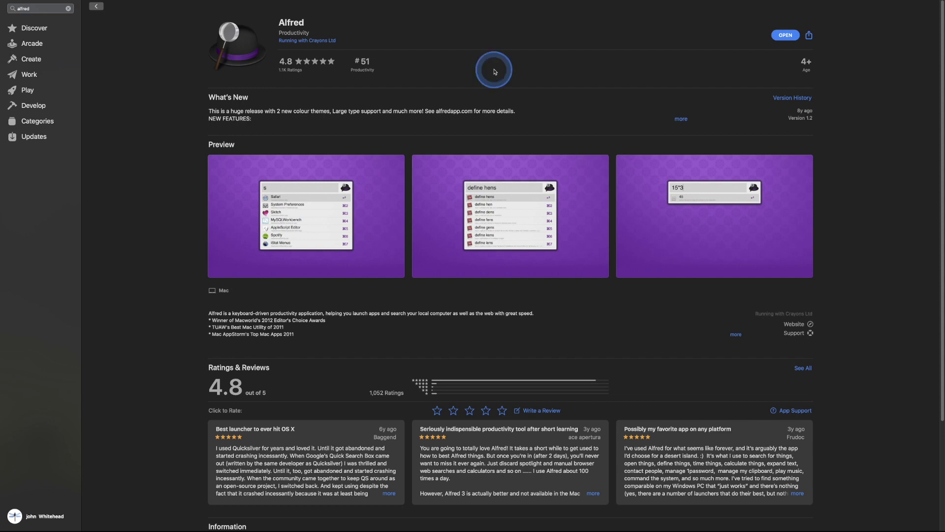
Launch Disk Utility through a Spotlight search and close its window
{"action": "key", "text": "super+space"}
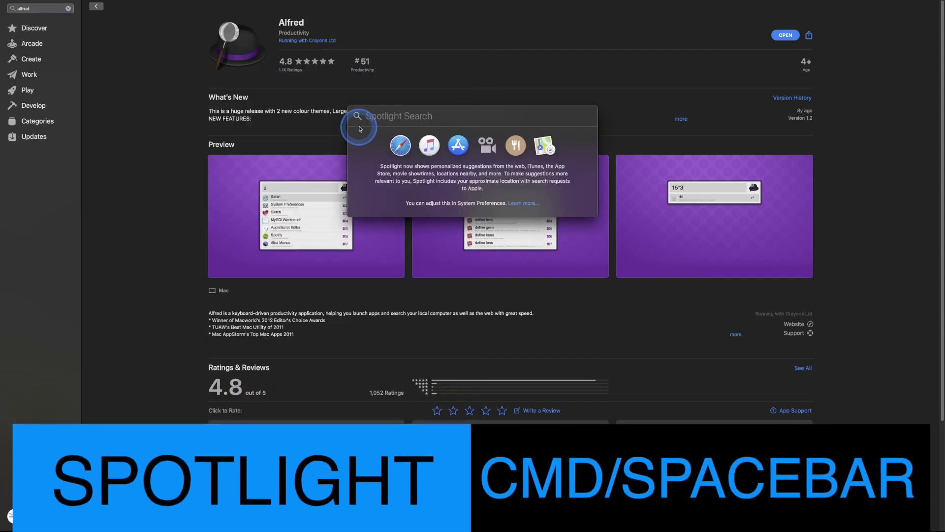
{"action": "type", "text": "disk"}
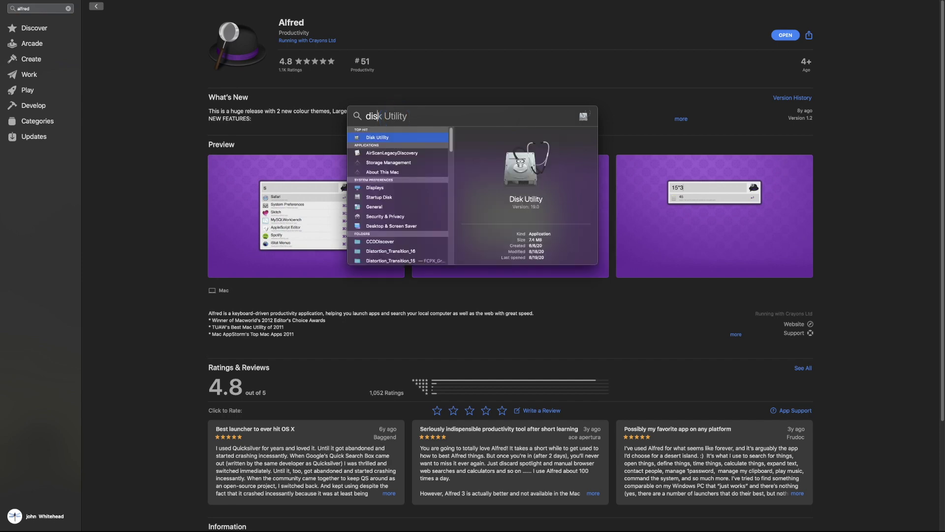
{"action": "key", "text": "Return"}
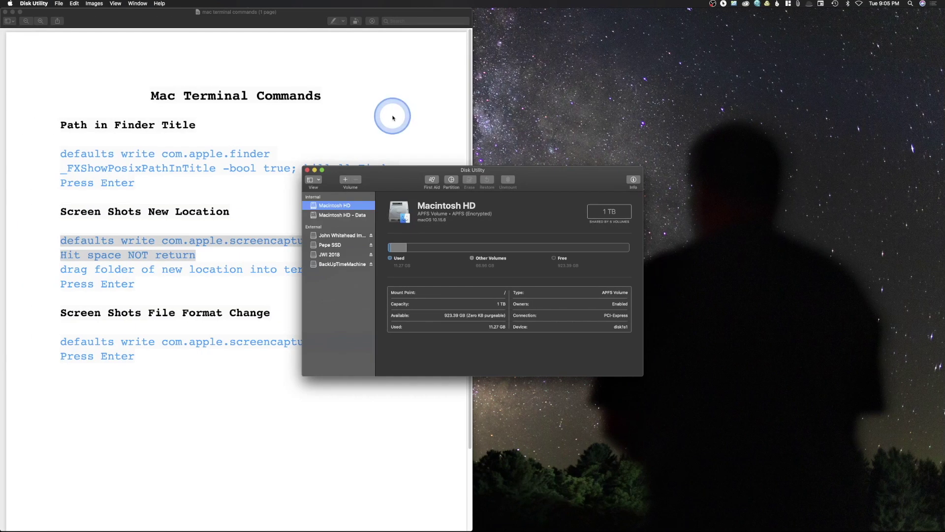
{"action": "left_click", "coordinate": [307, 171]}
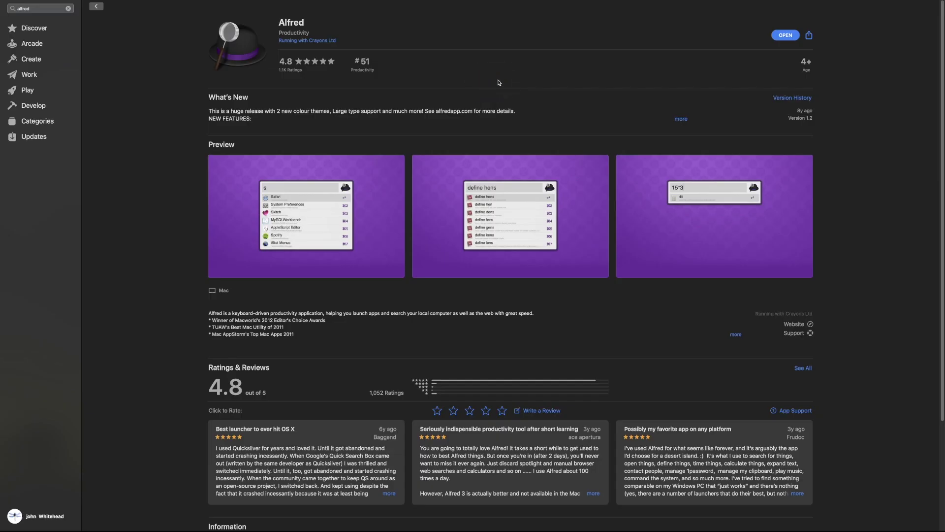
Reopen Spotlight, clear the previous query and dismiss the search
{"action": "key", "text": "super+space"}
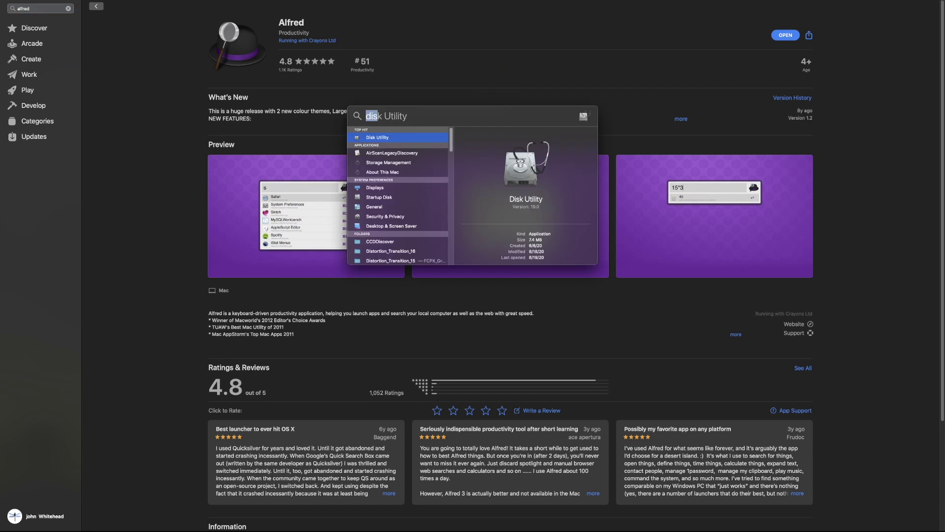
{"action": "key", "text": "BackSpace"}
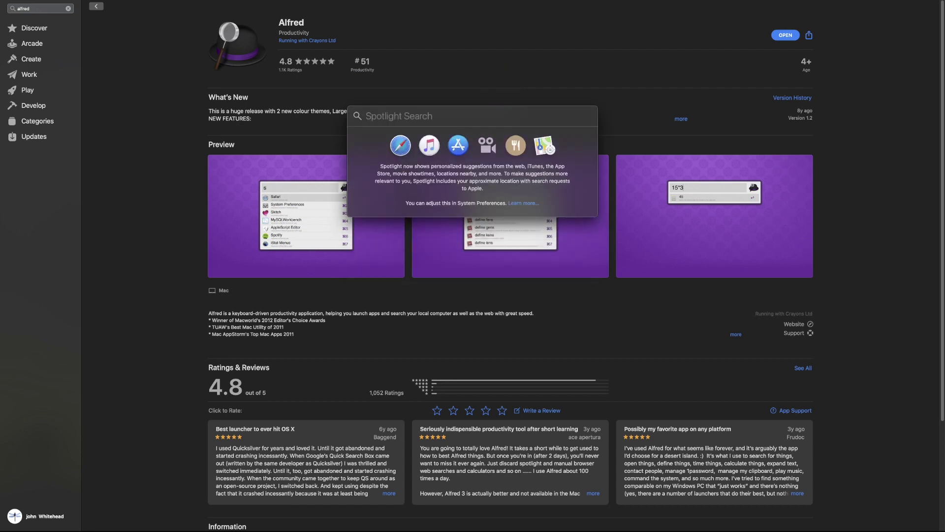
{"action": "left_click", "coordinate": [489, 92]}
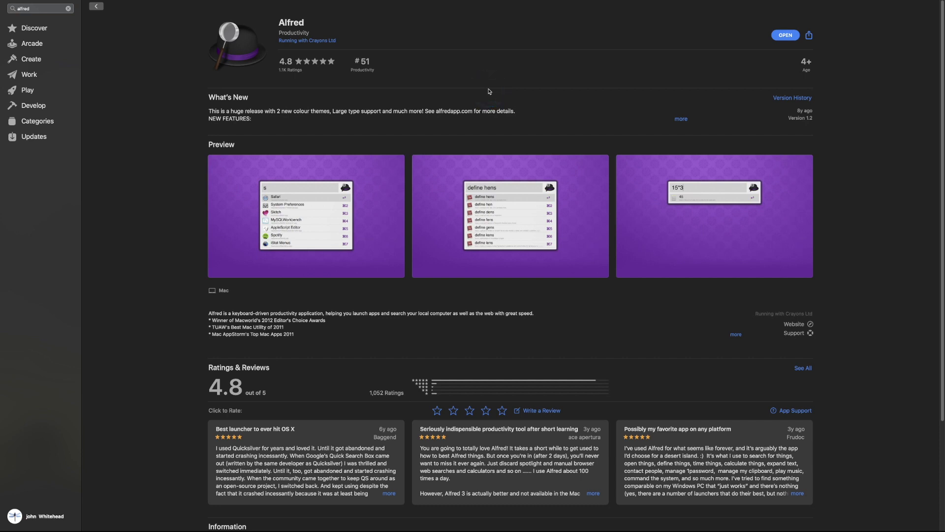
Bring up Alfred, search for "elephants" and open the Wikipedia article in the browser
{"action": "key", "text": "alt+space"}
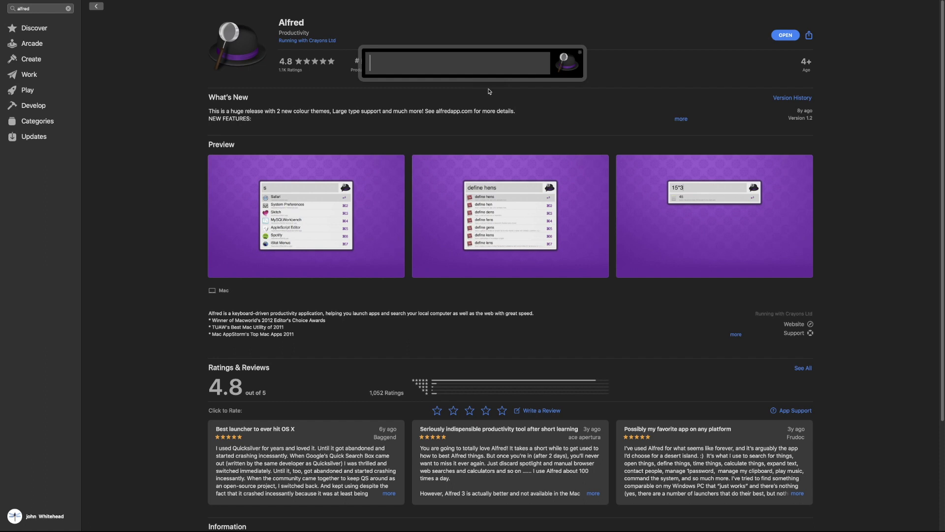
{"action": "type", "text": "ele"}
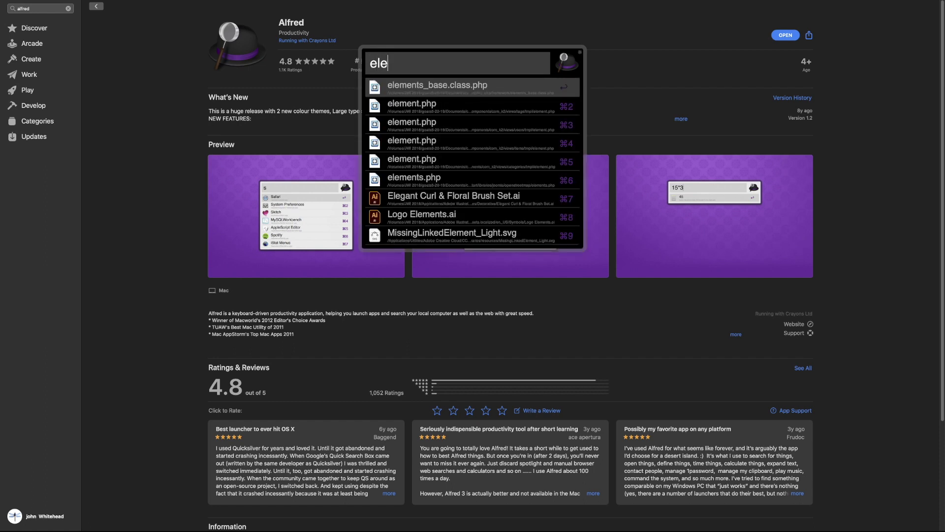
{"action": "type", "text": "phants"}
{"action": "key", "text": "super+2"}
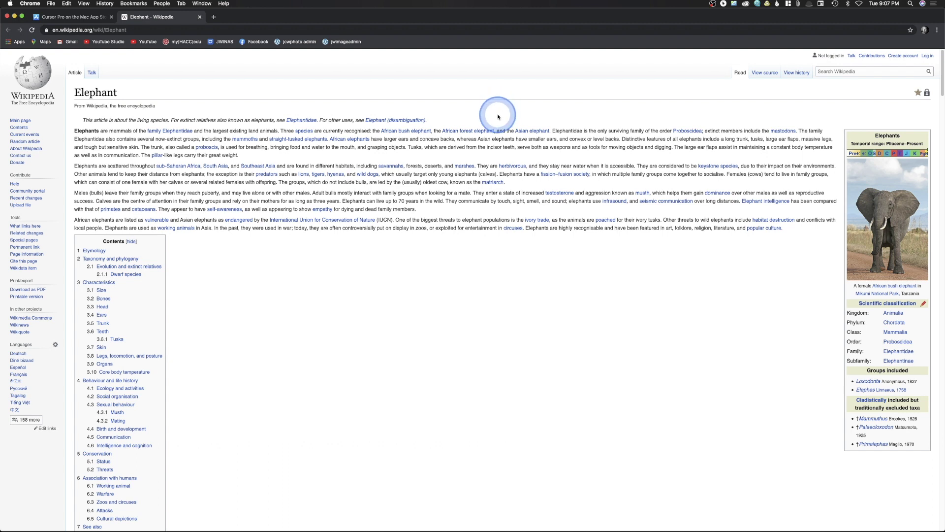
Review Alfred's General, Features, Appearance and Advanced preferences, and close the preferences
{"action": "left_click", "coordinate": [808, 3]}
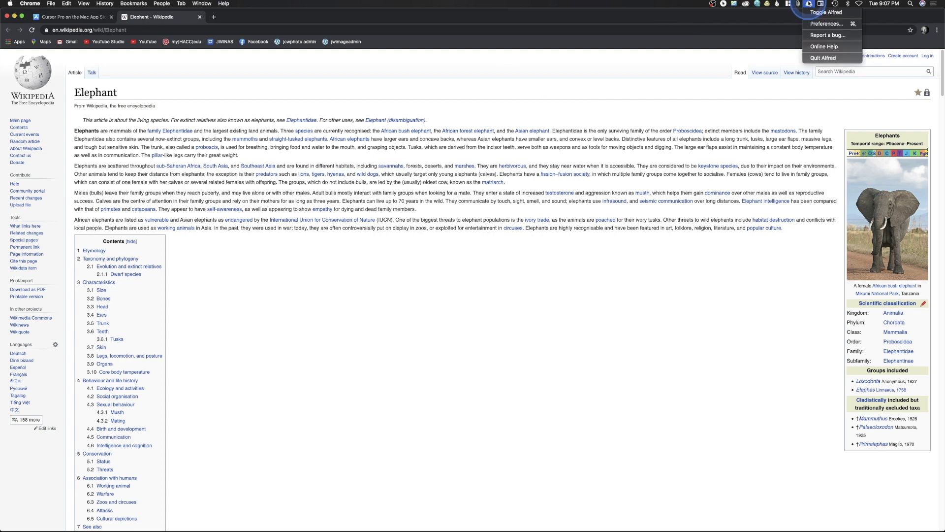
{"action": "left_click", "coordinate": [824, 27]}
{"action": "left_click_drag", "start_coordinate": [453, 89], "coordinate": [471, 243]}
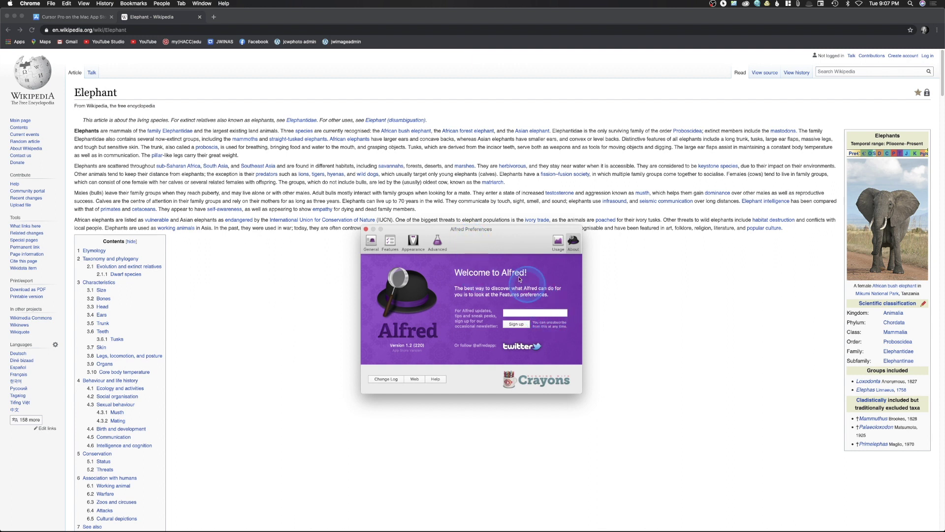
{"action": "left_click", "coordinate": [371, 244]}
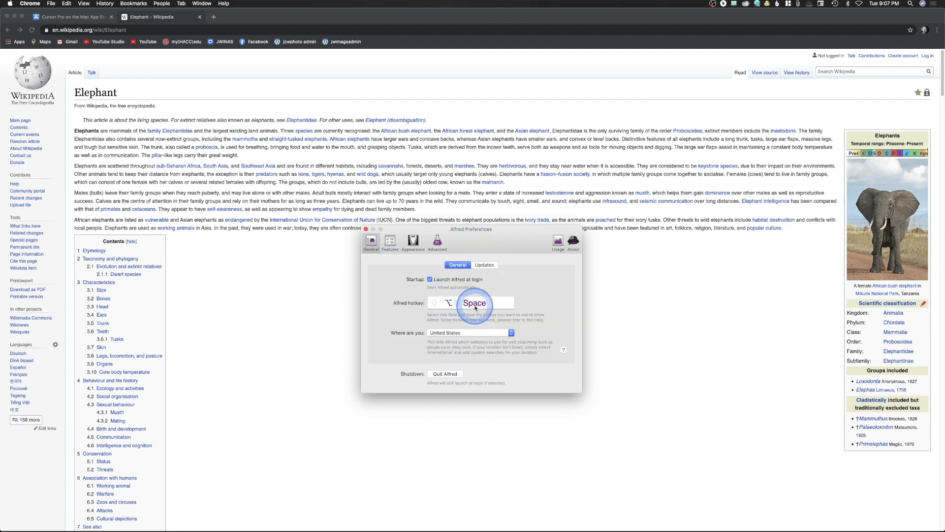
{"action": "left_click", "coordinate": [389, 242]}
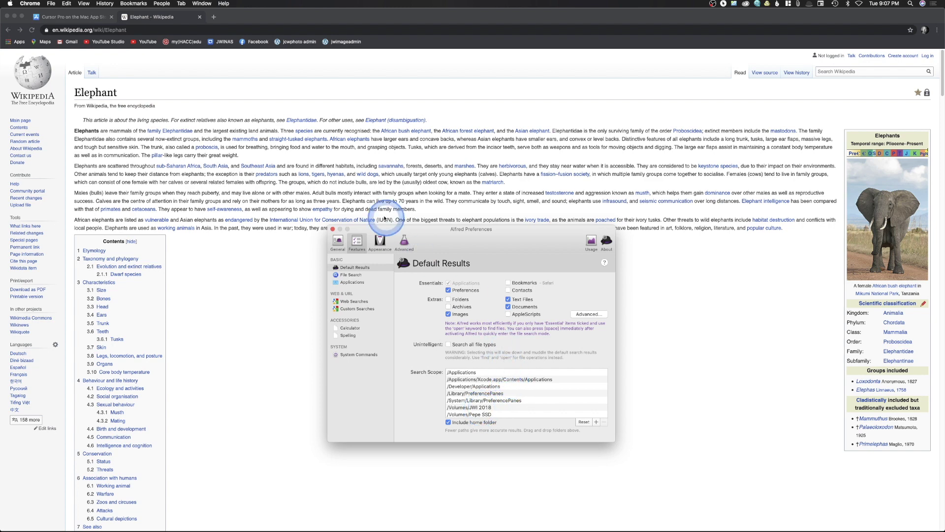
{"action": "left_click", "coordinate": [387, 249]}
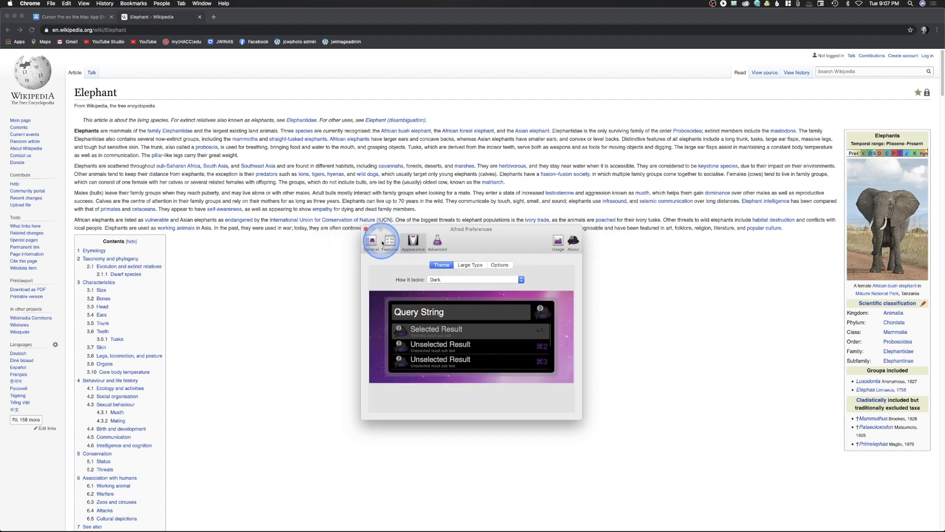
{"action": "left_click", "coordinate": [436, 244]}
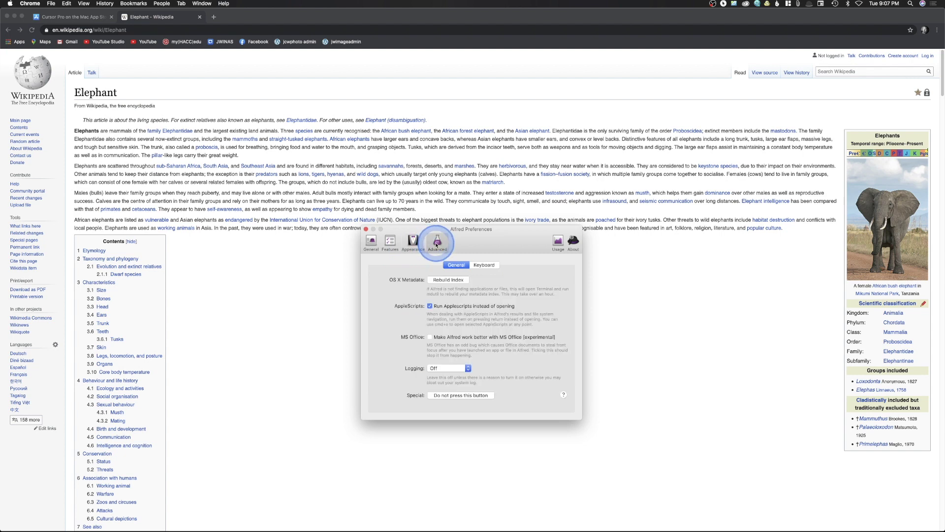
{"action": "left_click", "coordinate": [366, 230]}
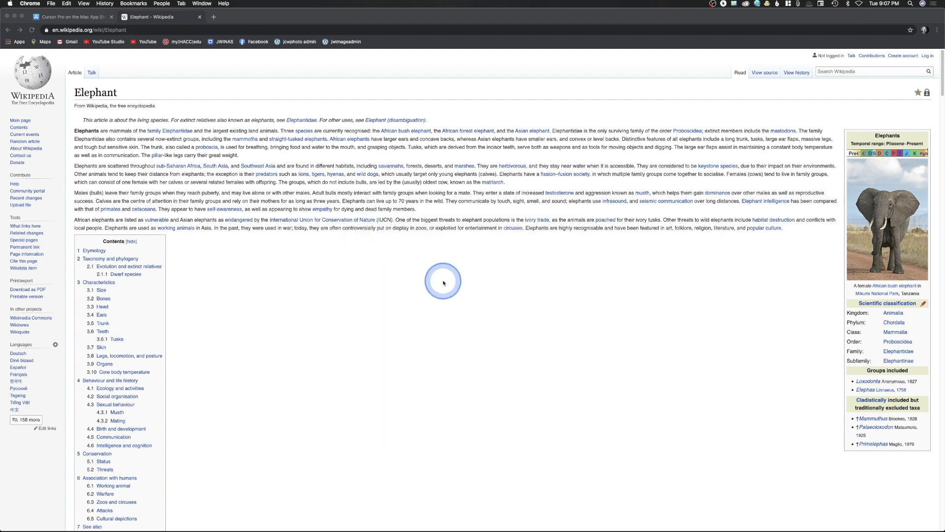
Close both elephant browser windows and bring the Mac Terminal Commands document forward
{"action": "left_click", "coordinate": [8, 13]}
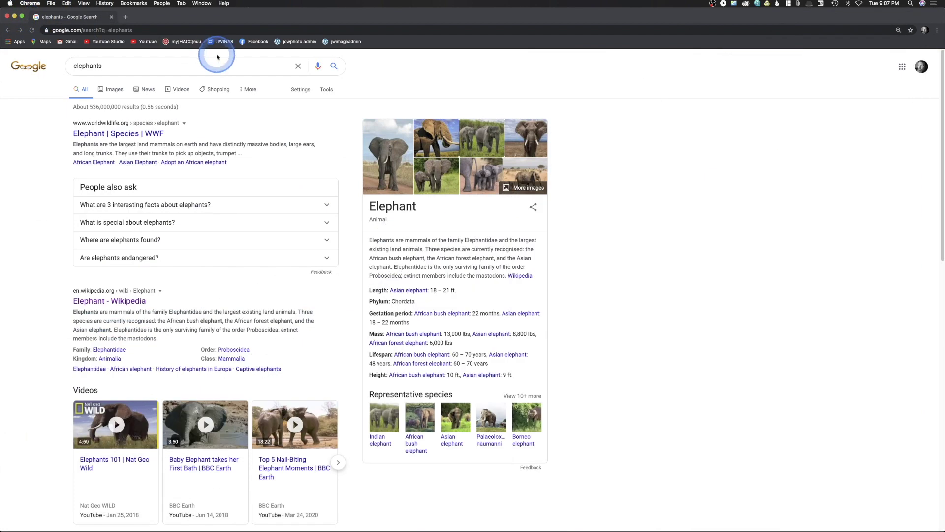
{"action": "left_click", "coordinate": [7, 17]}
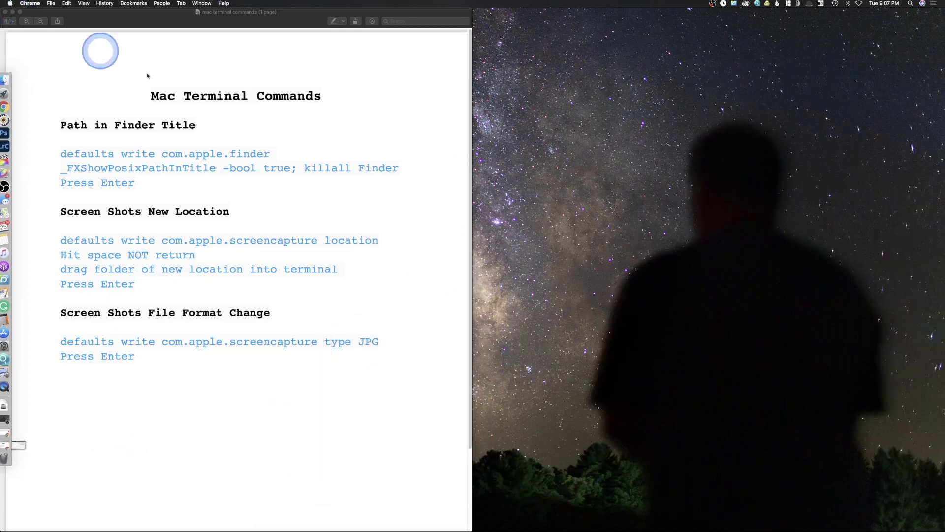
{"action": "left_click", "coordinate": [342, 139]}
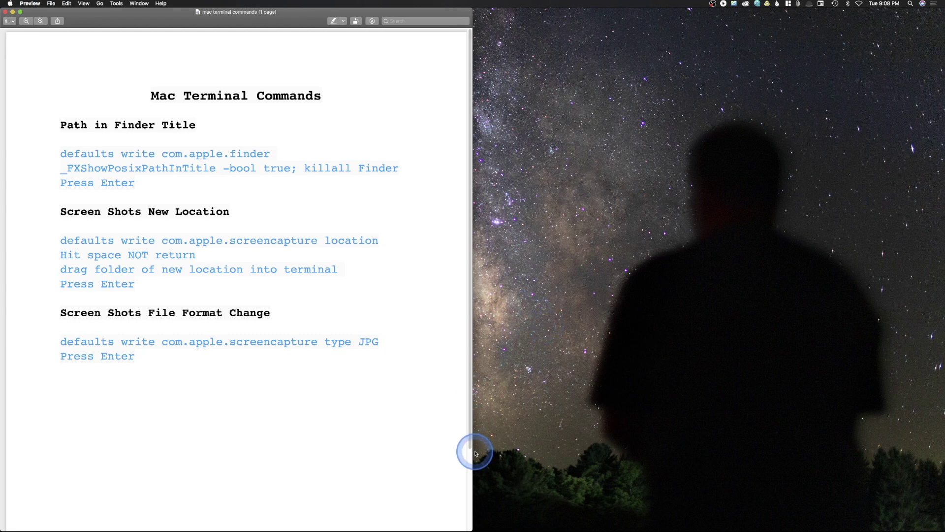
Open a Finder window on the Applications folder and browse to the end of its list
{"action": "mouse_move", "coordinate": [7, 93]}
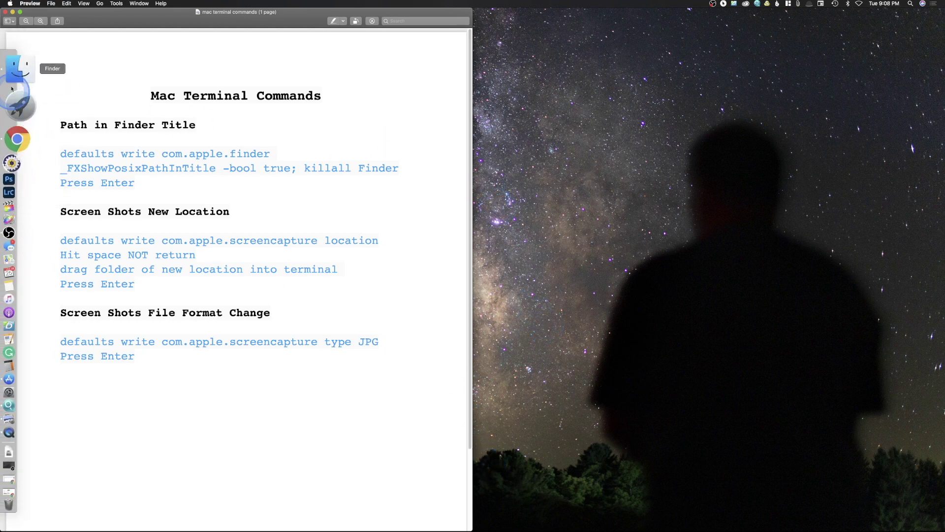
{"action": "left_click", "coordinate": [13, 83]}
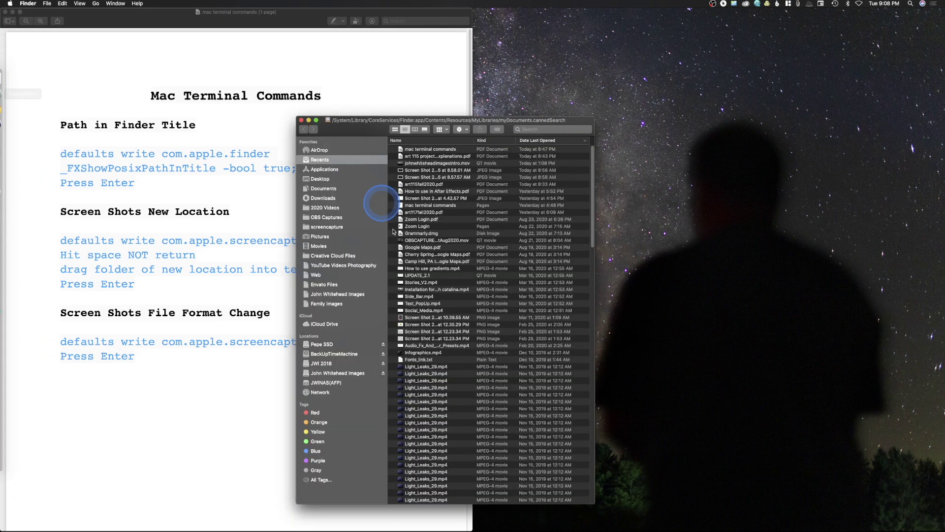
{"action": "left_click", "coordinate": [332, 170]}
{"action": "scroll", "coordinate": [482, 355], "scroll_direction": "down", "scroll_amount": 5}
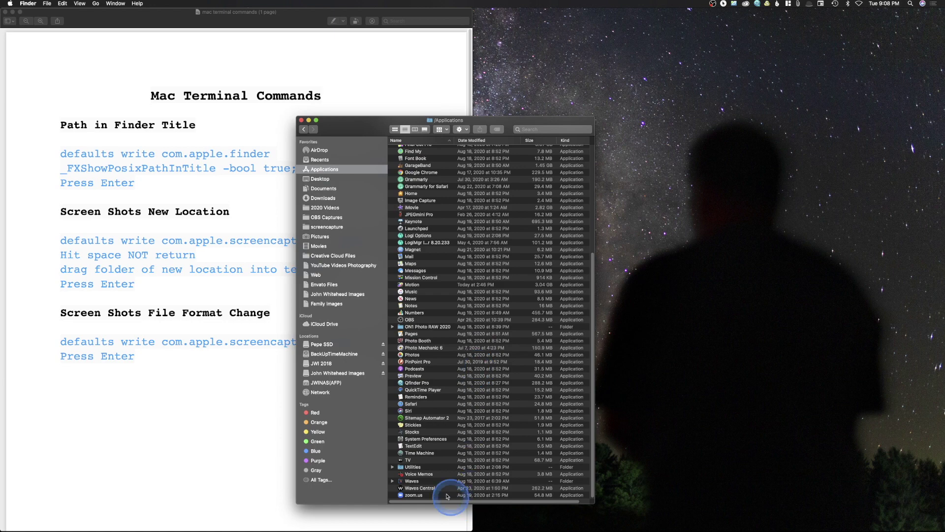